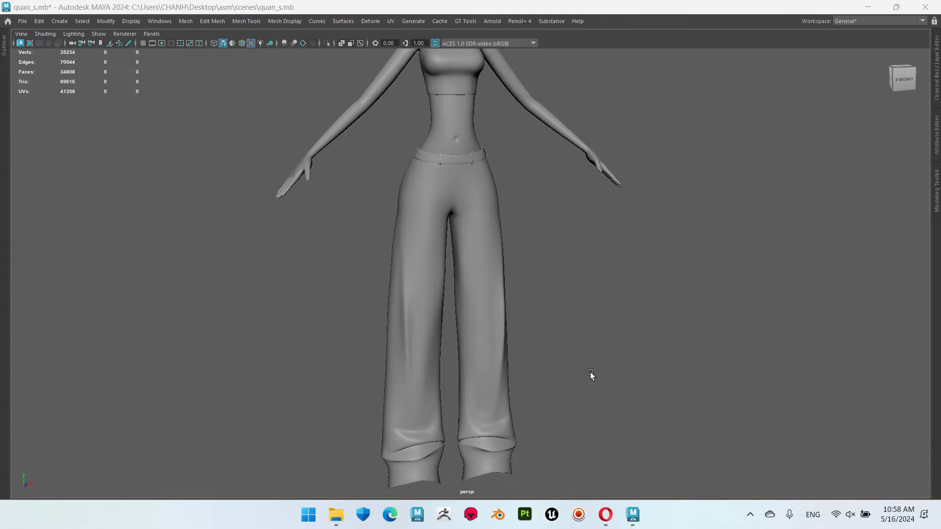
- Orbit and zoom around the jeans to inspect the folded cuffs and both legs
mouse_move(466, 404)
alt+mouse_down()
mouse_move(615, 403)
mouse_move(239, 388)
mouse_move(518, 395)
mouse_move(474, 410)
mouse_move(486, 320)
alt+mouse_up()
alt+right_drag(486, 321, 562, 341)
alt+drag(527, 348, 489, 295)
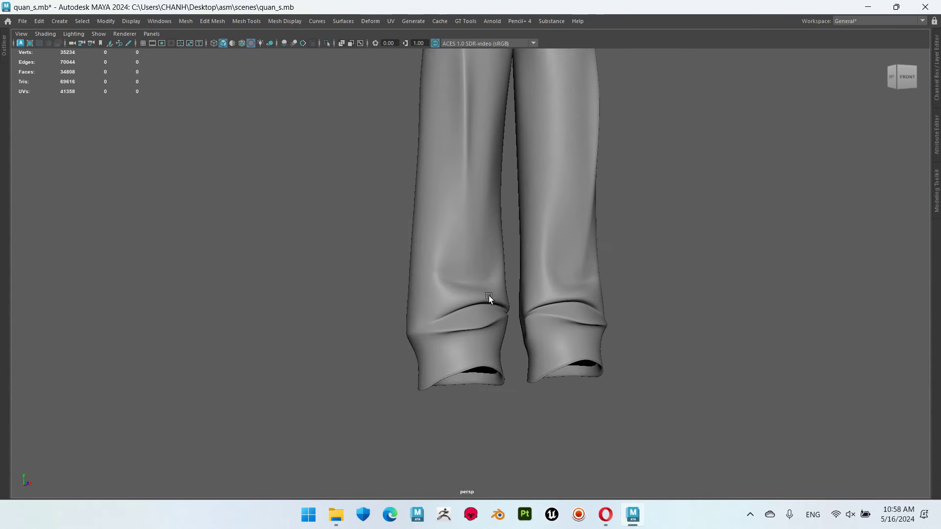
alt+right_drag(490, 295, 591, 290)
alt+drag(591, 289, 609, 412)
mouse_move(609, 412)
alt+right_down()
mouse_move(535, 359)
mouse_move(502, 256)
alt+right_up()
mouse_move(502, 256)
alt+mouse_down()
mouse_move(492, 275)
mouse_move(382, 269)
mouse_move(612, 278)
mouse_move(695, 269)
mouse_move(447, 272)
mouse_move(491, 277)
mouse_move(453, 300)
mouse_move(510, 310)
mouse_move(486, 297)
alt+mouse_up()
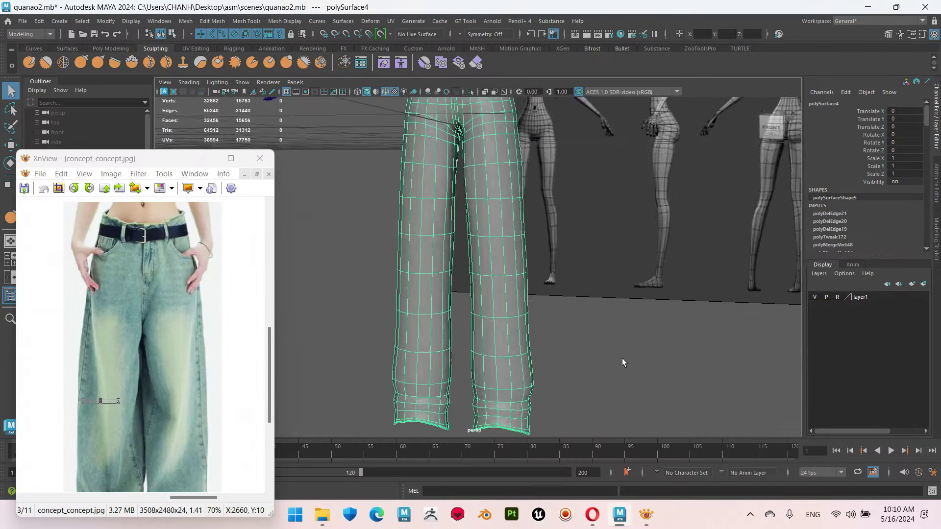
alt+drag(471, 215, 485, 302)
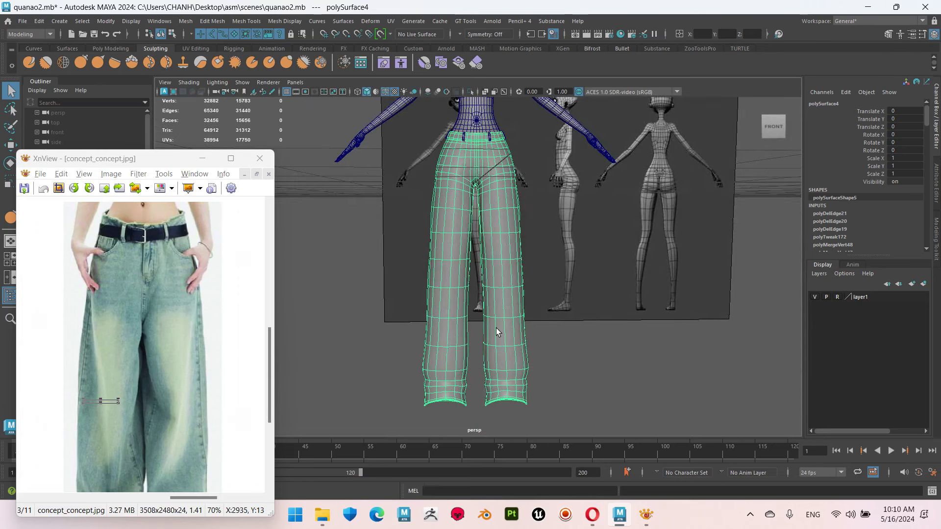
mouse_move(496, 328)
alt+mouse_down()
mouse_move(484, 269)
mouse_move(490, 258)
alt+mouse_up()
alt+drag(437, 143, 441, 162)
- With Multi-Cut and low-res display (1), cut an edge line from the left hip down the leg
click(110, 48)
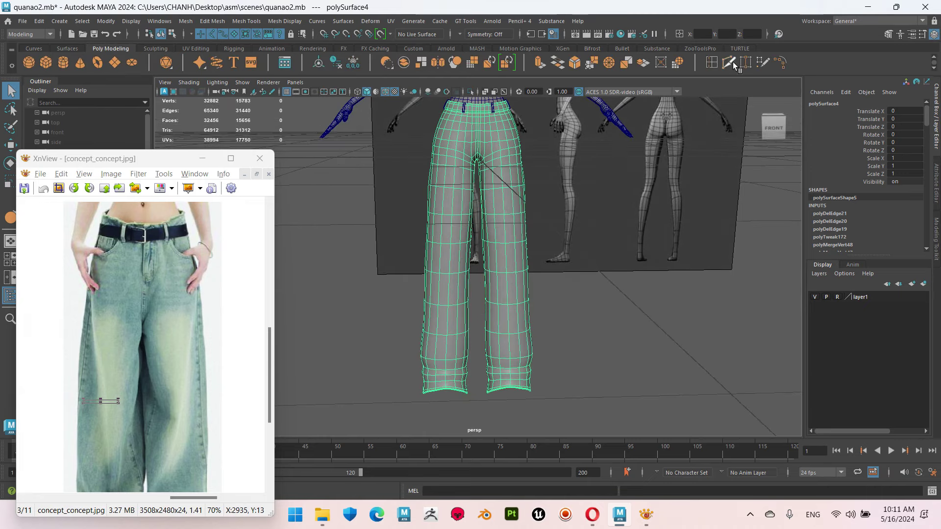
click(730, 63)
scroll(434, 186, up, 3)
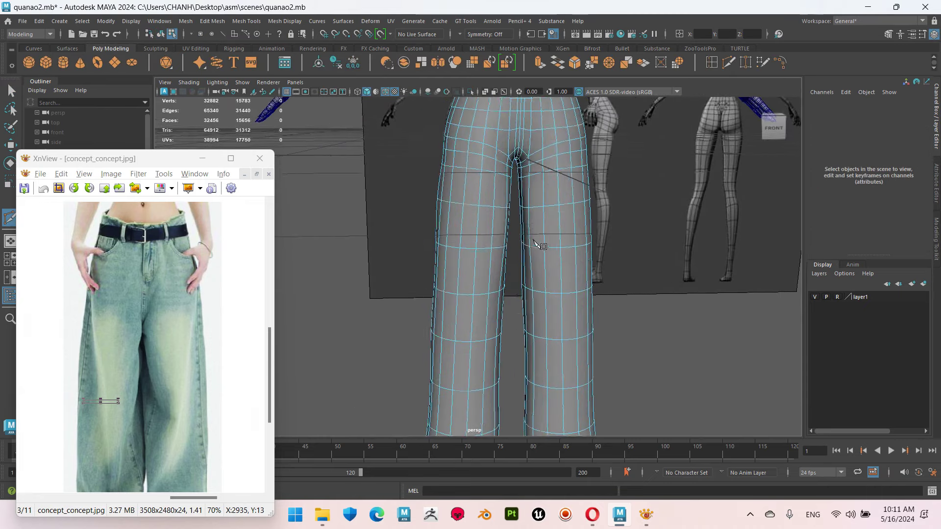
scroll(479, 199, up, 3)
key(1)
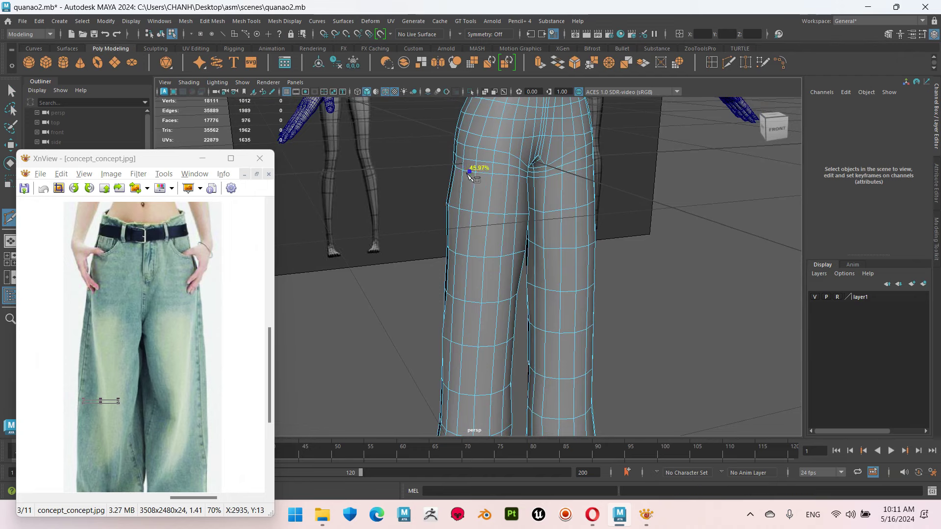
click(469, 172)
scroll(468, 206, down, 3)
scroll(467, 240, down, 3)
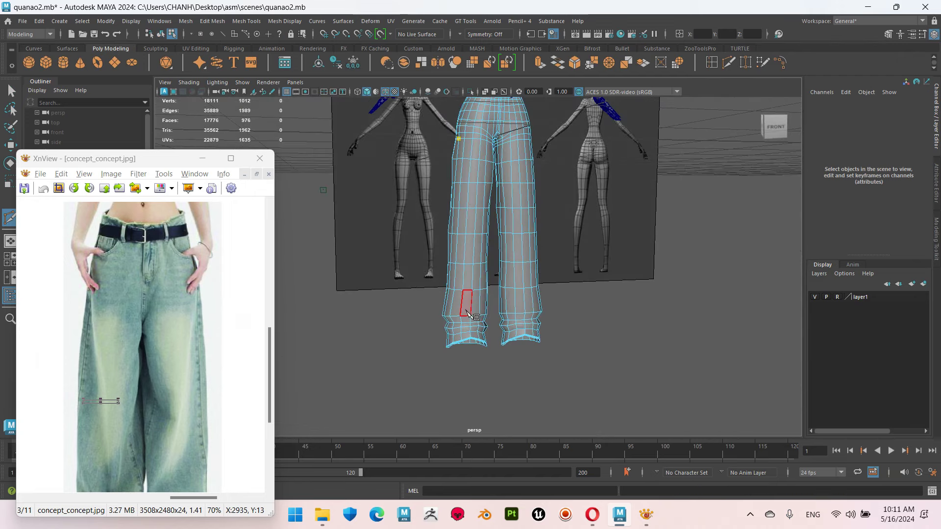
scroll(158, 424, down, 3)
alt+drag(468, 319, 469, 293)
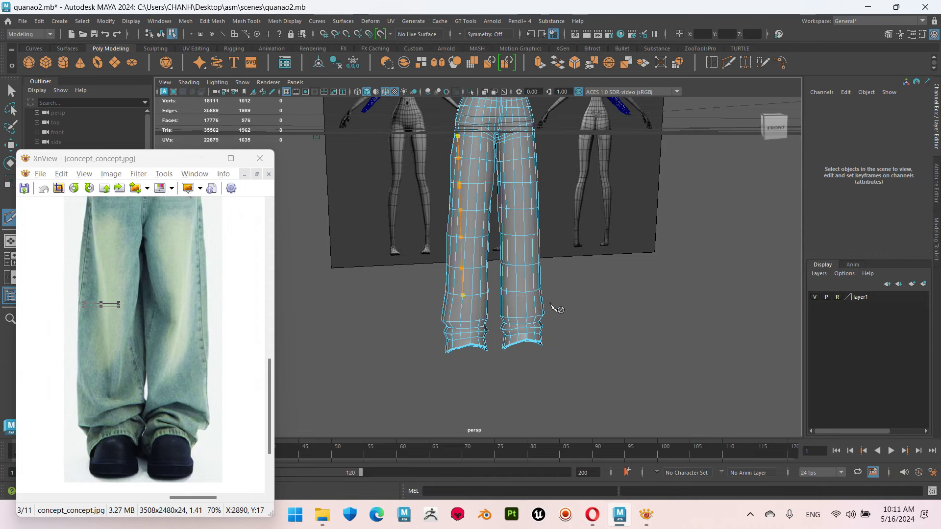
alt+drag(473, 270, 492, 305)
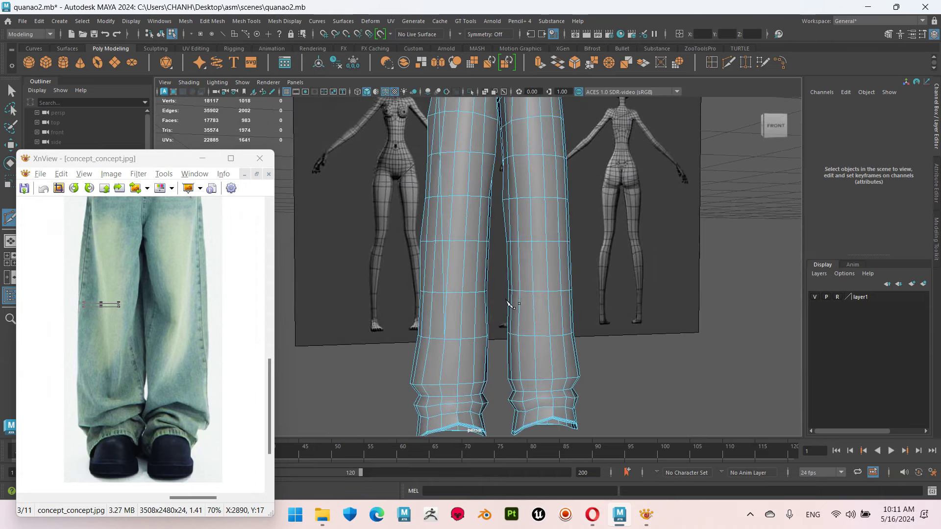
- With the Move tool, nudge a vertex on the left leg's side slightly along X
mouse_move(456, 365)
alt+mouse_down()
mouse_move(508, 256)
mouse_move(531, 240)
mouse_move(520, 245)
mouse_move(632, 247)
alt+mouse_up()
key(w)
right_click(633, 228)
right_drag(632, 248, 636, 193)
click(499, 211)
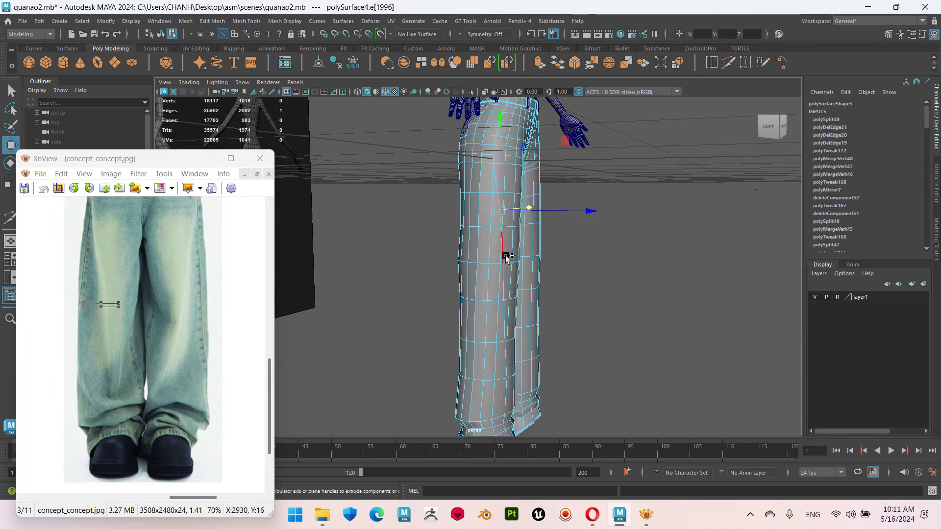
mouse_move(582, 298)
alt+mouse_down()
mouse_move(514, 321)
mouse_move(609, 305)
mouse_move(557, 279)
alt+mouse_up()
right_drag(684, 219, 637, 219)
click(527, 374)
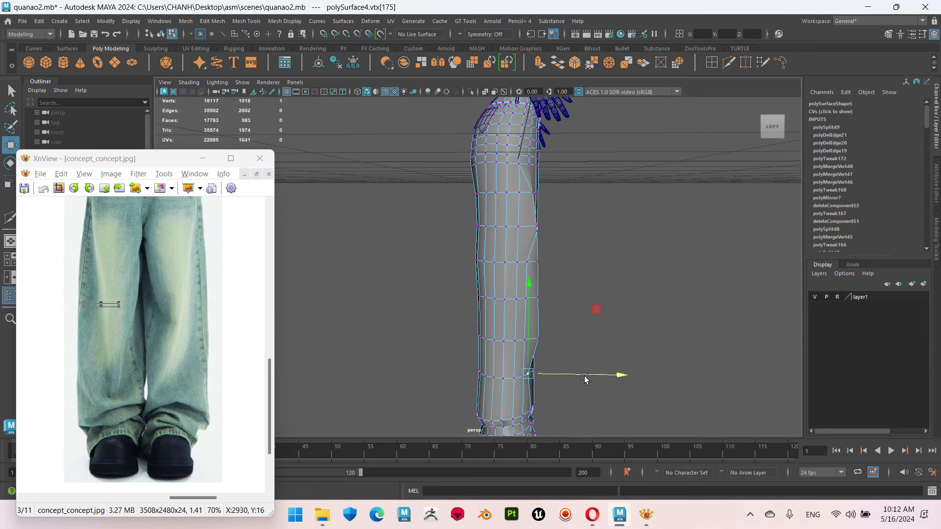
drag(576, 339, 568, 341)
- Step through the neighbouring leg vertices and merge the selected ones
key(Up)
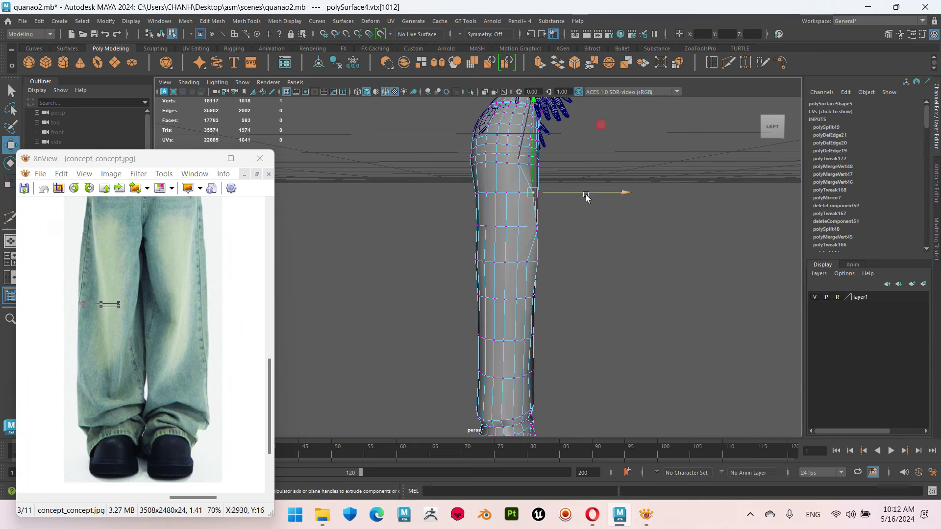
key(Down)
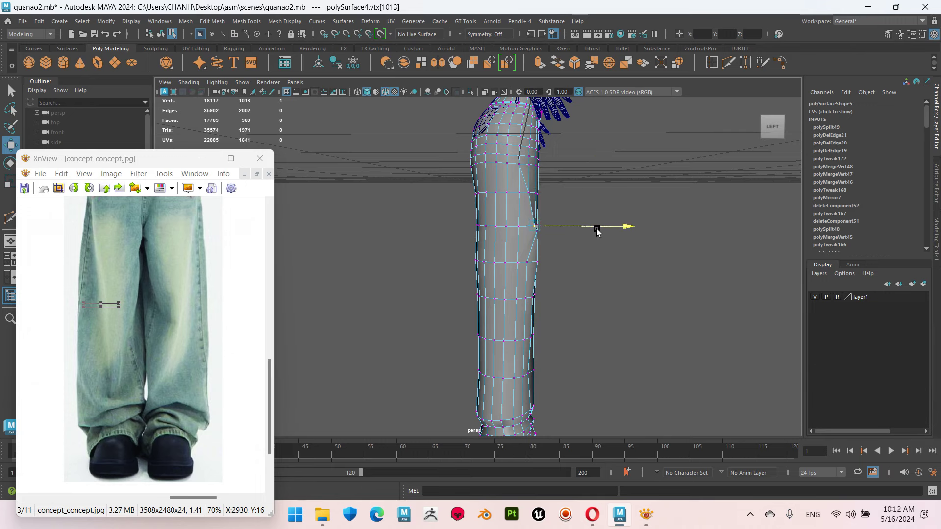
alt+right_drag(499, 296, 713, 298)
key(Down)
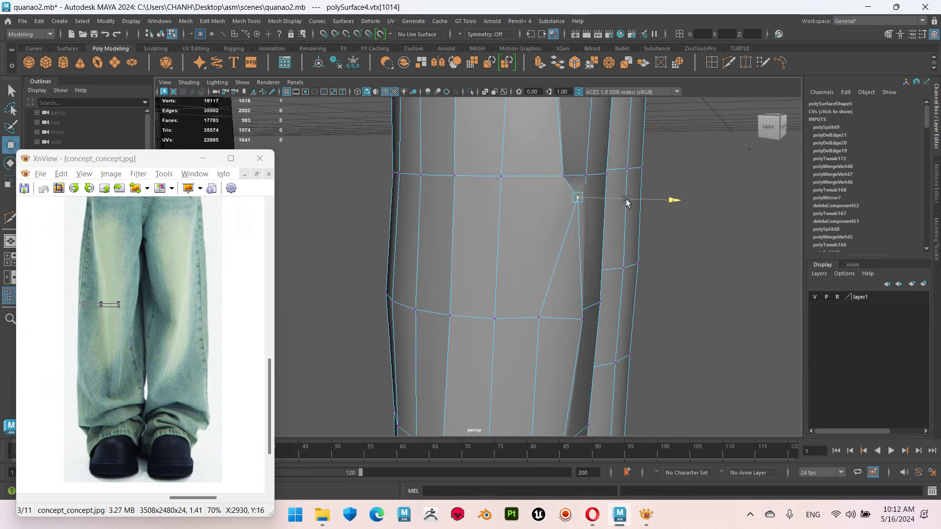
alt+right_drag(618, 208, 479, 311)
alt+drag(478, 311, 481, 300)
alt+right_drag(481, 300, 613, 273)
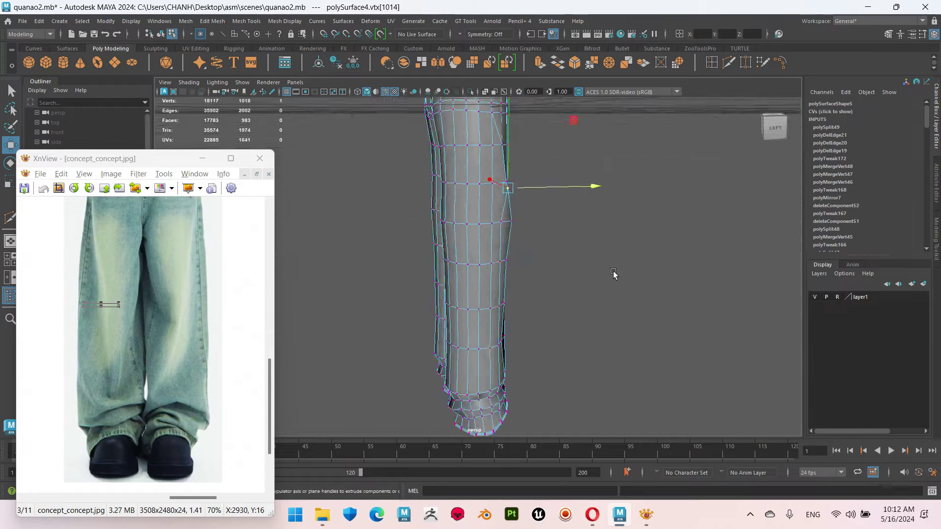
alt+middle_drag(613, 273, 572, 260)
mouse_move(555, 258)
alt+mouse_down()
mouse_move(491, 300)
mouse_move(521, 245)
mouse_move(481, 288)
mouse_move(443, 266)
mouse_move(468, 302)
mouse_move(495, 306)
mouse_move(455, 315)
mouse_move(438, 287)
alt+mouse_up()
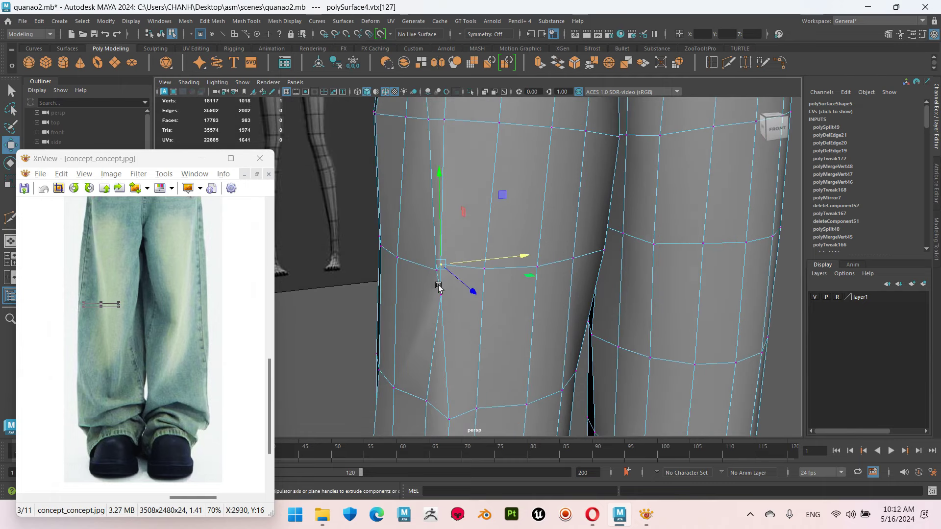
click(610, 66)
- Merge another pair of neighbouring knee vertices on the left leg
mouse_move(483, 231)
alt+mouse_down()
mouse_move(536, 196)
mouse_move(522, 179)
alt+mouse_up()
mouse_move(577, 310)
alt+mouse_down()
mouse_move(542, 248)
mouse_move(496, 237)
mouse_move(437, 266)
mouse_move(499, 326)
mouse_move(609, 319)
mouse_move(519, 319)
alt+mouse_up()
mouse_move(622, 299)
mouse_down()
mouse_move(603, 351)
mouse_move(606, 74)
mouse_move(564, 304)
mouse_move(520, 300)
mouse_move(503, 264)
mouse_up()
click(609, 64)
alt+drag(564, 245, 686, 225)
- Select two adjacent crease edges on the left leg and bevel them
right_click(708, 220)
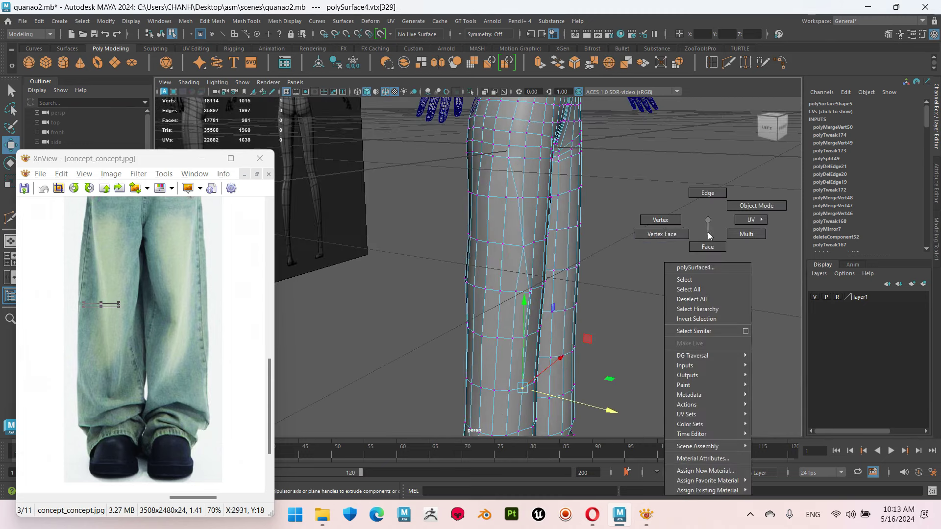
click(716, 185)
alt+drag(513, 183, 481, 235)
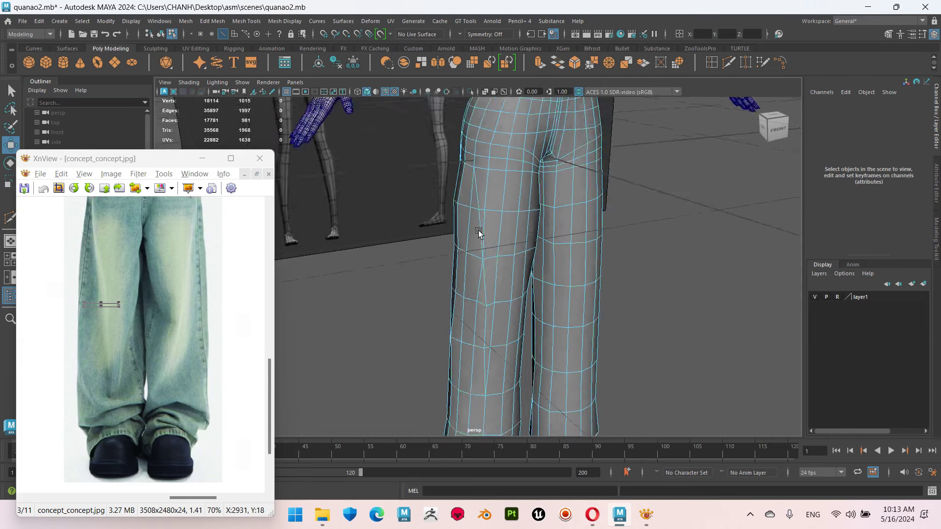
click(489, 189)
drag(478, 156, 481, 245)
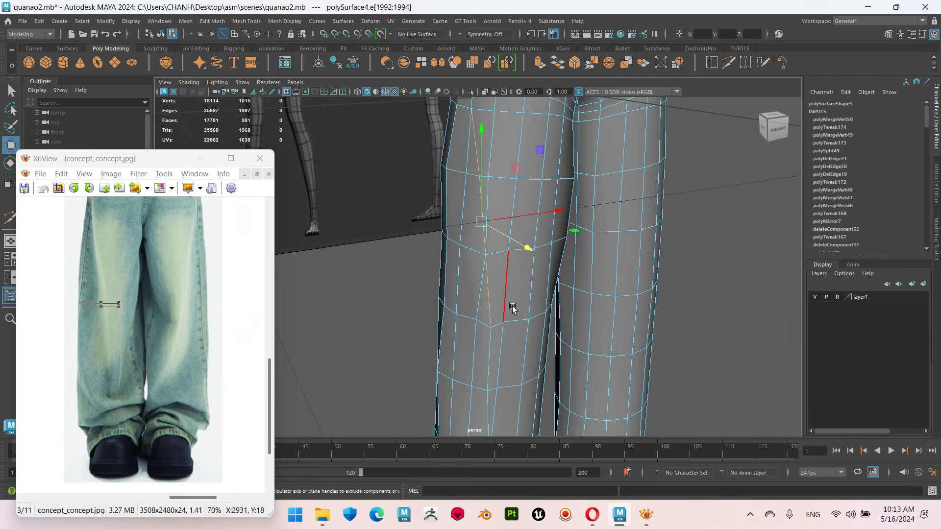
alt+drag(513, 307, 517, 275)
key(ctrl+z)
key(ctrl+z)
mouse_move(579, 267)
alt+mouse_down()
mouse_move(587, 321)
mouse_move(548, 321)
alt+mouse_up()
right_drag(656, 203, 647, 191)
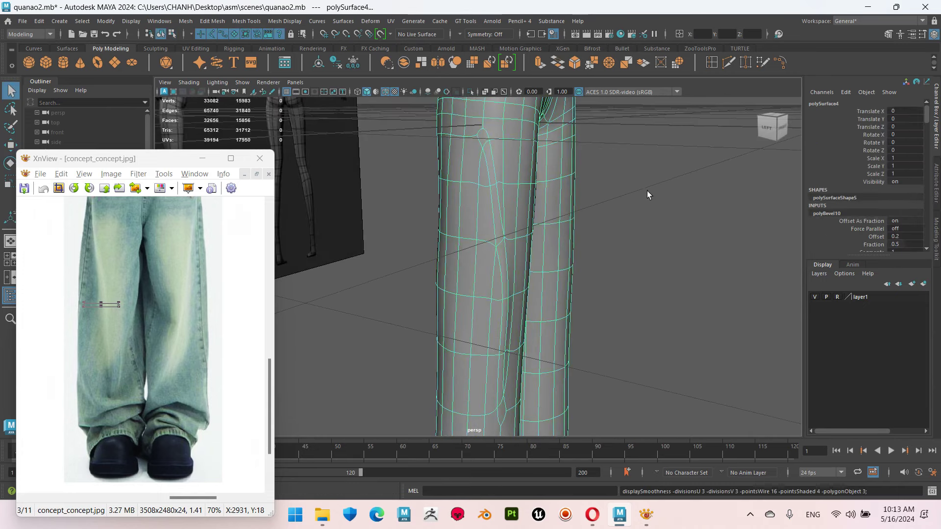
- Hide the wireframe, look around the pants and reselect the pants mesh
alt+drag(647, 190, 499, 166)
click(385, 93)
scroll(512, 330, up, 3)
mouse_move(599, 336)
alt+mouse_down()
mouse_move(543, 374)
mouse_move(581, 379)
mouse_move(521, 370)
alt+mouse_up()
mouse_move(521, 369)
alt+right_down()
mouse_move(521, 324)
mouse_move(476, 302)
mouse_move(489, 323)
alt+right_up()
mouse_move(516, 320)
alt+mouse_down()
mouse_move(503, 352)
mouse_move(462, 320)
mouse_move(486, 277)
alt+mouse_up()
click(462, 319)
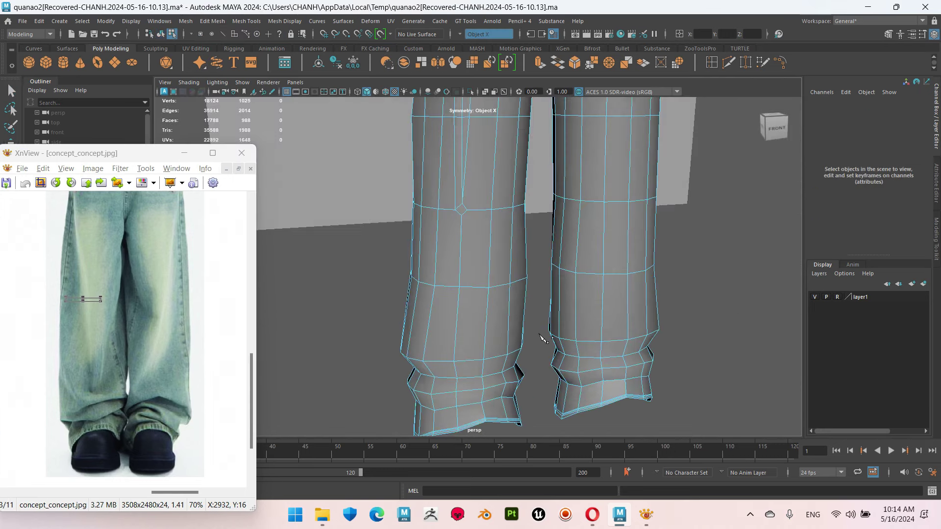
alt+drag(543, 339, 450, 325)
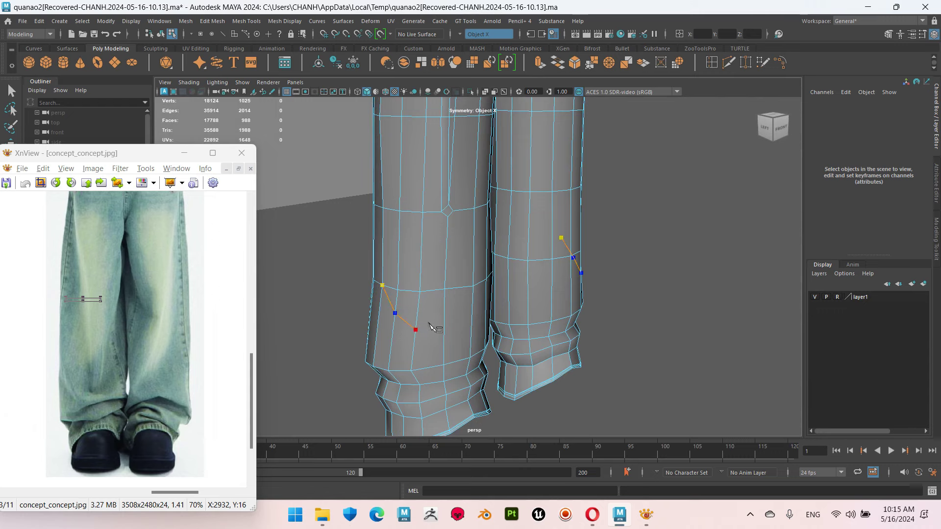
- Cut across the left cuff, raise the edge above the fold and select a nearby vertex
click(504, 335)
mouse_move(490, 354)
alt+mouse_down()
mouse_move(504, 335)
mouse_move(536, 344)
alt+mouse_up()
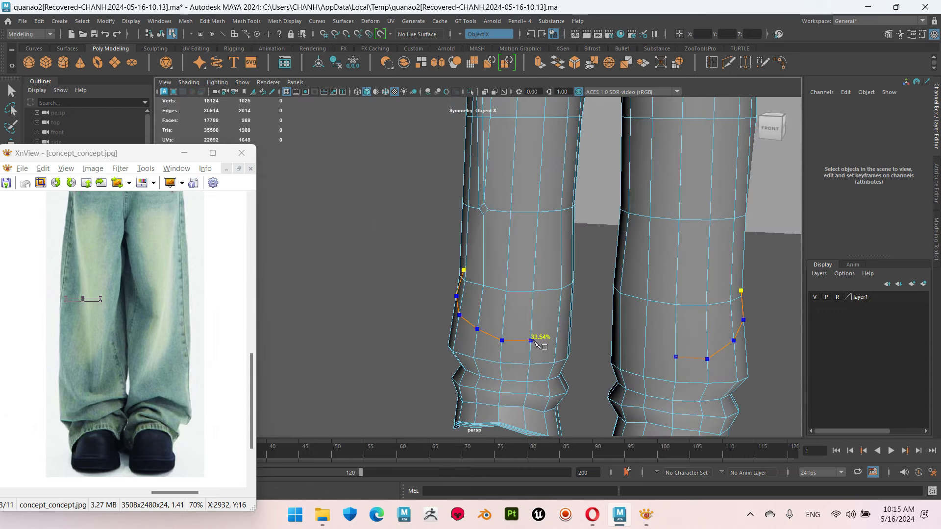
key(Return)
alt+drag(635, 334, 419, 377)
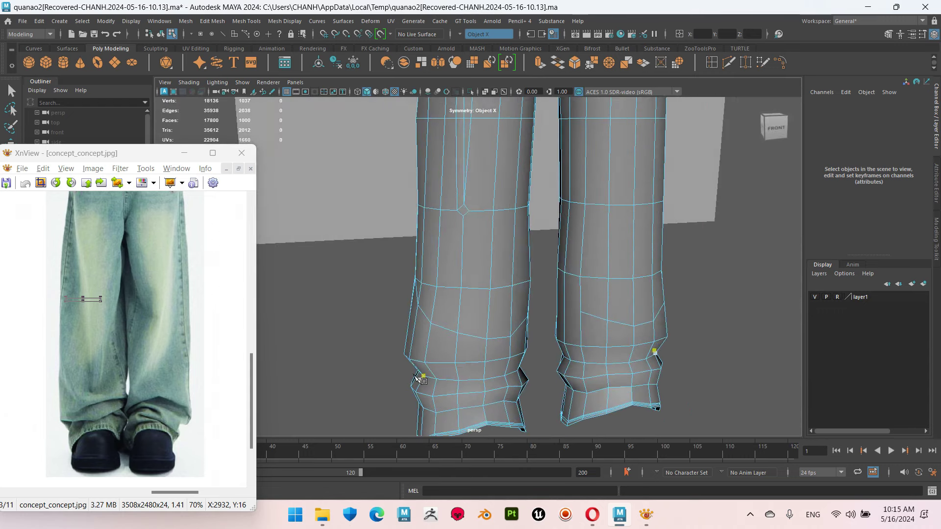
scroll(539, 353, up, 3)
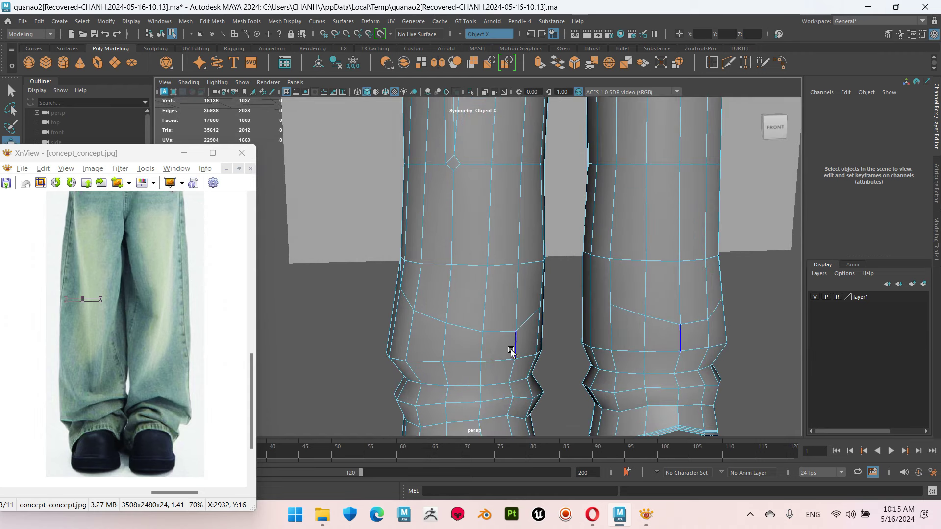
click(498, 338)
drag(497, 338, 498, 316)
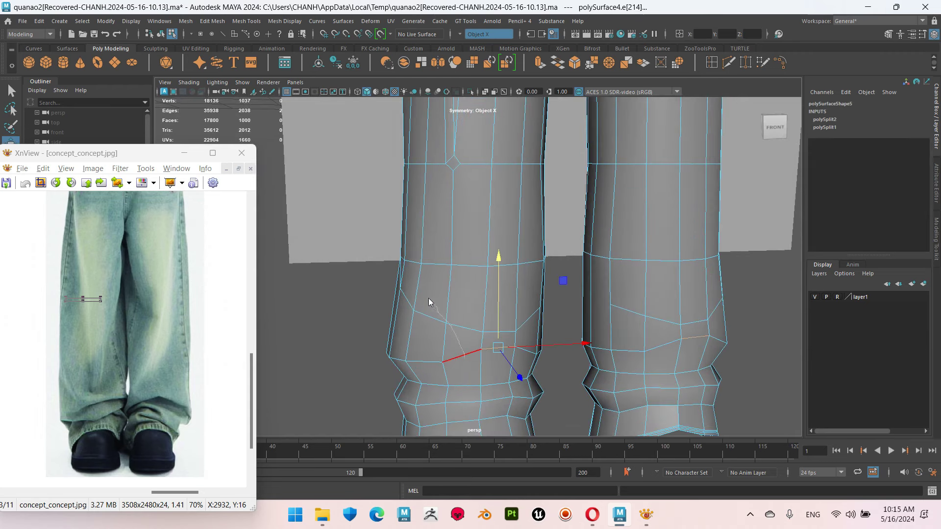
key(F9)
click(442, 362)
alt+drag(443, 362, 577, 375)
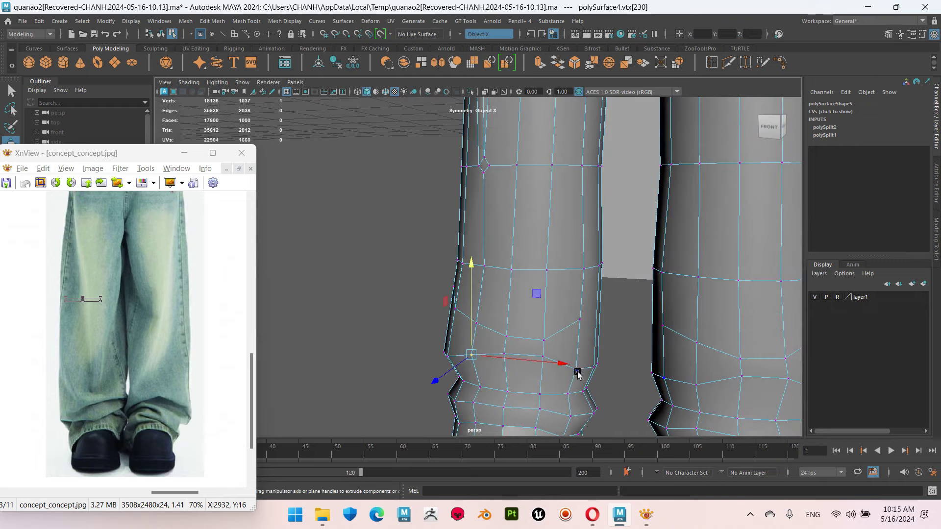
alt+drag(583, 338, 432, 296)
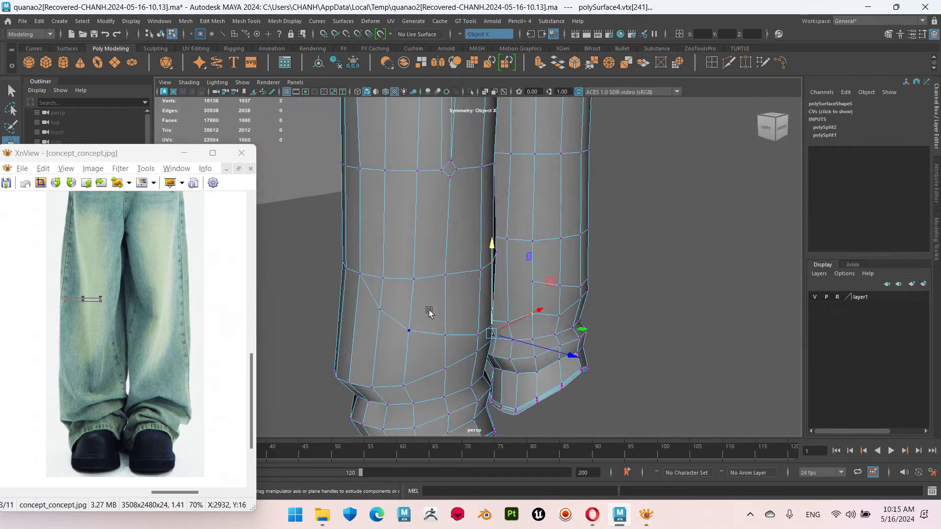
alt+middle_drag(499, 280, 445, 357)
- Multi-Cut a new edge along the left leg's crease and select two cuff-fold edges
click(729, 62)
alt+drag(389, 269, 385, 291)
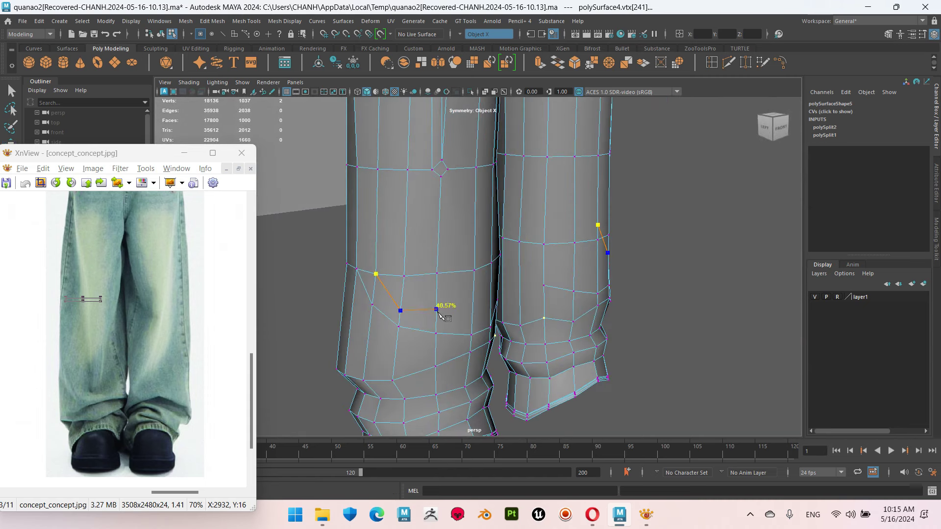
alt+drag(440, 326, 427, 301)
click(426, 301)
click(473, 308)
mouse_move(496, 330)
alt+mouse_down()
mouse_move(517, 309)
mouse_move(496, 341)
mouse_move(539, 313)
alt+mouse_up()
scroll(559, 270, down, 3)
key(Return)
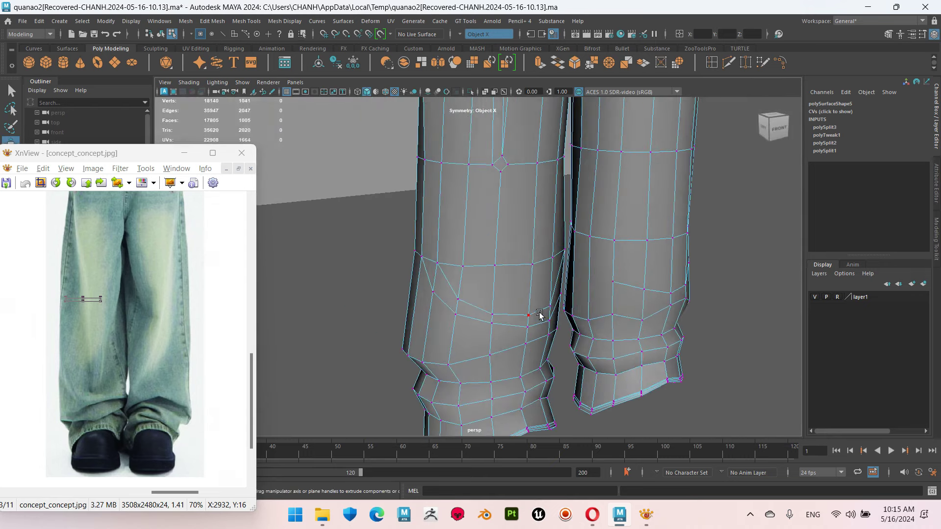
click(519, 298)
scroll(538, 373, up, 3)
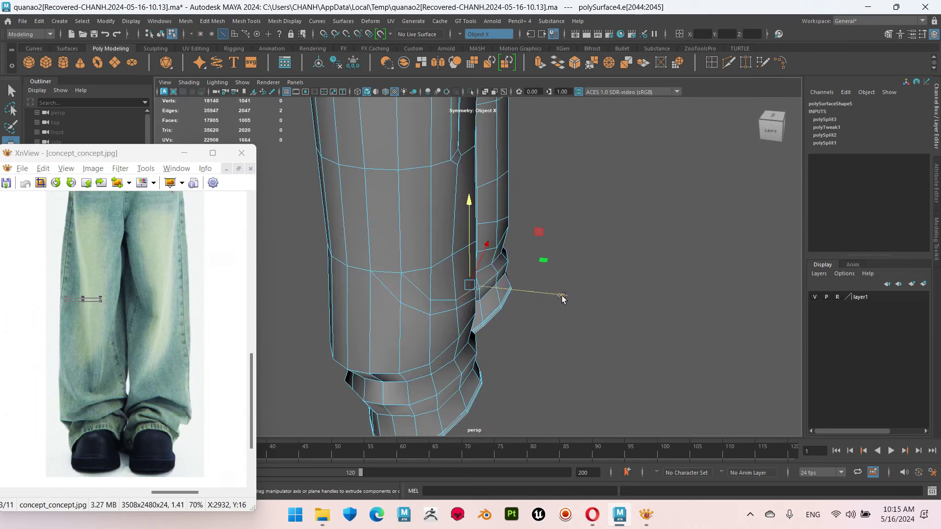
mouse_move(546, 294)
alt+mouse_down()
mouse_move(510, 332)
mouse_move(520, 313)
mouse_move(567, 314)
mouse_move(448, 326)
mouse_move(497, 307)
alt+mouse_up()
scroll(539, 316, down, 3)
- Return to Object mode, smooth-preview the pants with 3 and deselect to inspect
key(F8)
alt+drag(393, 209, 366, 273)
key(3)
click(415, 207)
mouse_move(552, 322)
alt+mouse_down()
mouse_move(467, 332)
mouse_move(590, 330)
mouse_move(439, 320)
alt+mouse_up()
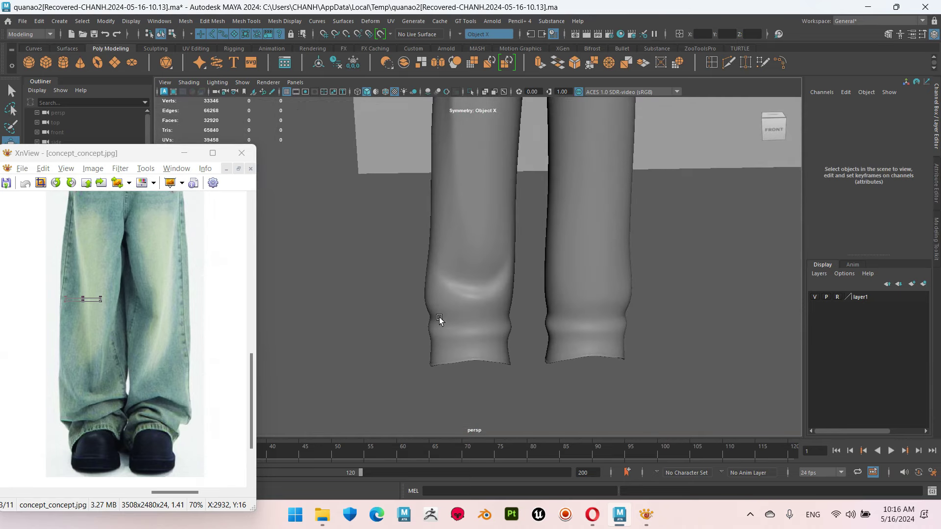
- Back on the unsmoothed cage, commit a new cut across the leg near the knee
click(490, 314)
key(1)
scroll(490, 274, up, 3)
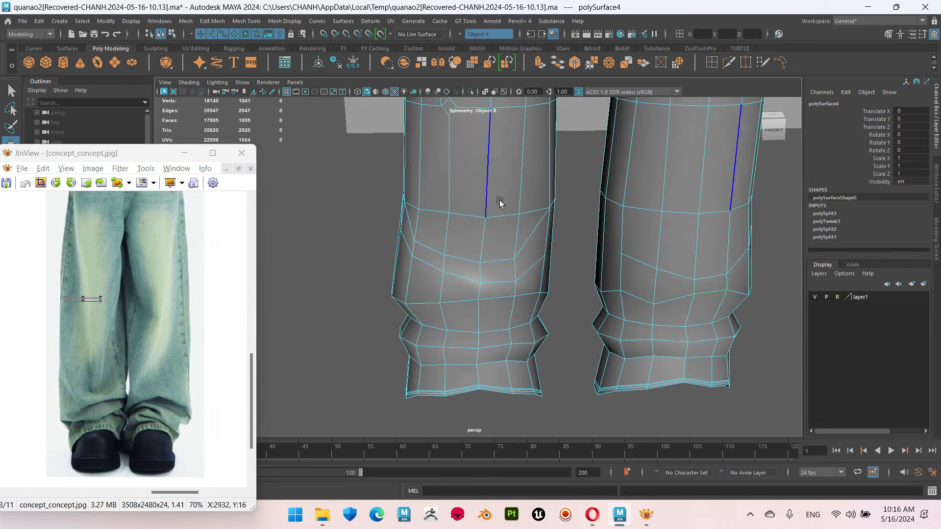
click(496, 291)
mouse_move(396, 310)
alt+mouse_down()
mouse_move(479, 311)
mouse_move(525, 275)
mouse_move(485, 308)
mouse_move(268, 378)
alt+mouse_up()
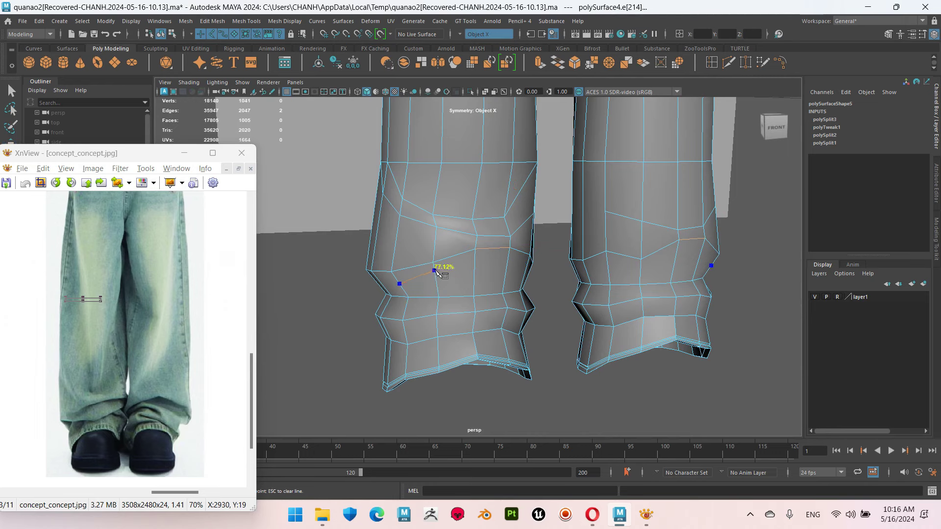
mouse_move(533, 285)
alt+mouse_down()
mouse_move(637, 309)
mouse_move(515, 279)
mouse_move(505, 318)
mouse_move(485, 326)
mouse_move(521, 279)
mouse_move(520, 235)
alt+mouse_up()
scroll(652, 315, up, 2)
scroll(651, 315, up, 1)
key(Return)
- Select the crease edges, preview smoothed, then clear and reselect the pants mesh
click(505, 317)
shift+click(421, 338)
scroll(535, 355, down, 5)
key(3)
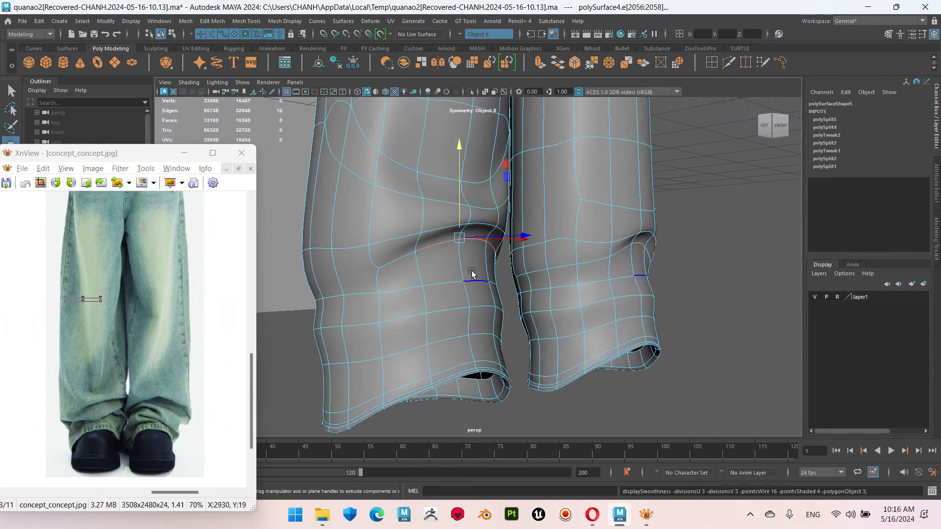
click(553, 332)
scroll(553, 332, up, 2)
scroll(567, 346, up, 2)
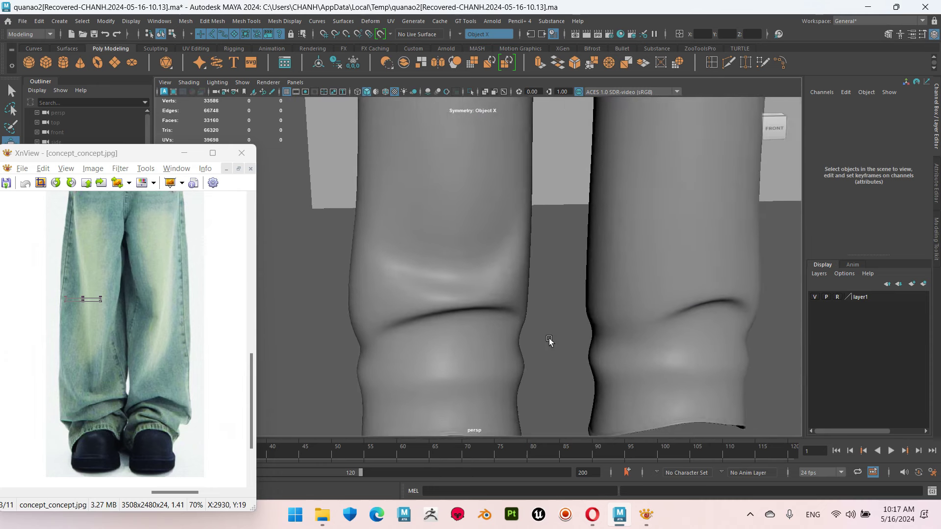
scroll(550, 336, up, 2)
scroll(498, 330, up, 2)
scroll(523, 304, up, 1)
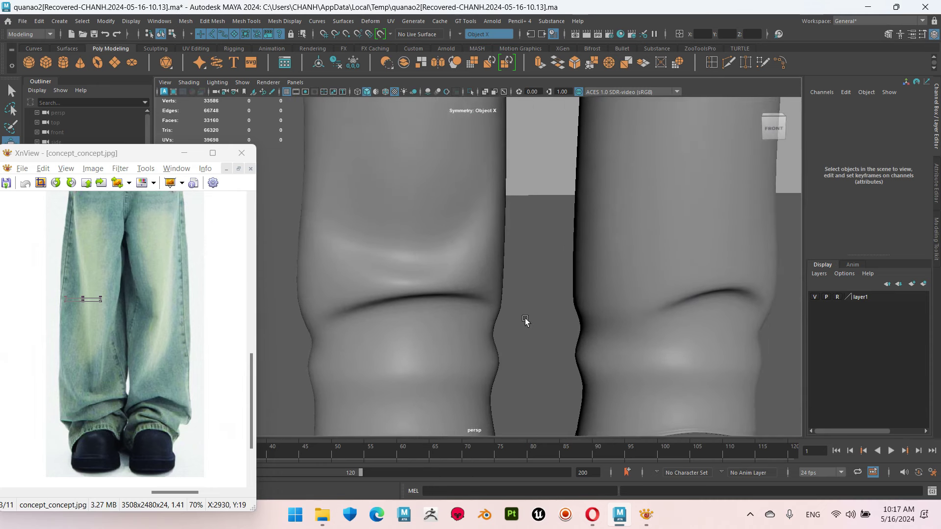
click(497, 311)
- Move the knee-crease vertex outward and finish the cut around the back of the leg
right_drag(489, 220, 439, 227)
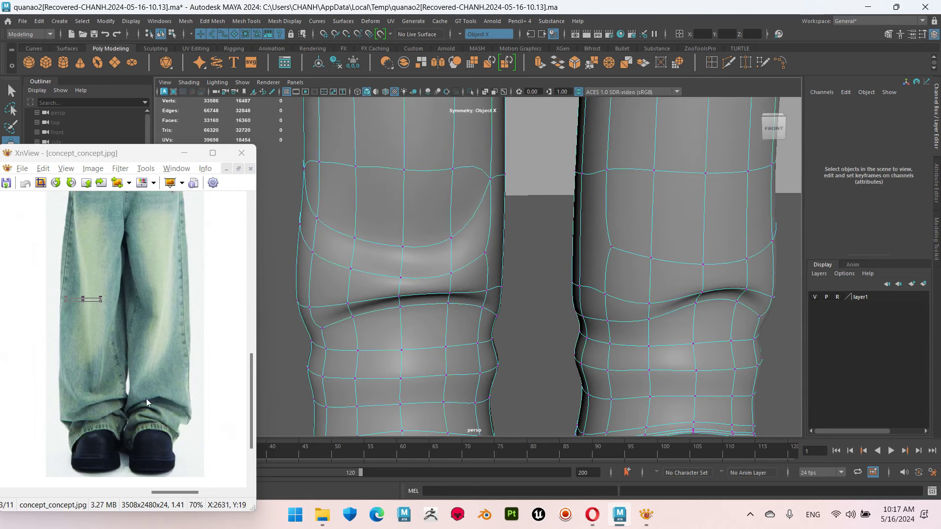
click(505, 294)
drag(539, 307, 551, 307)
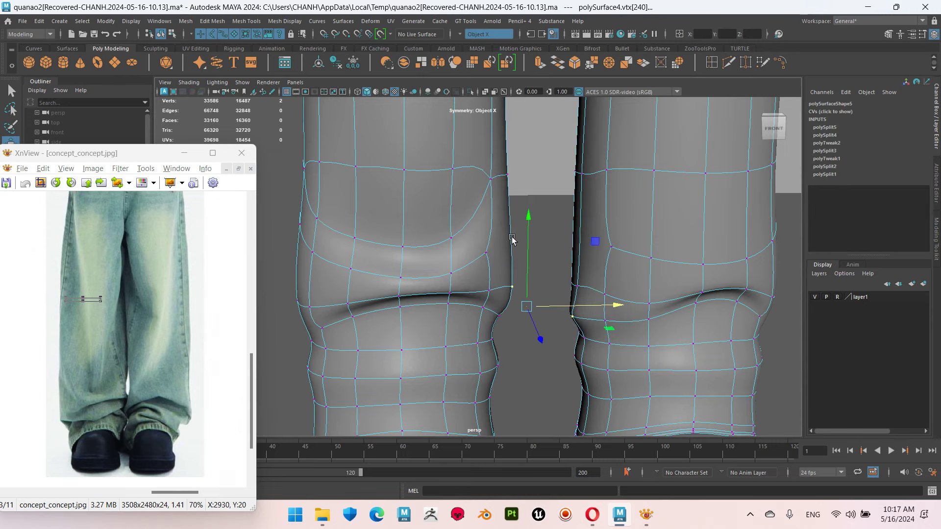
alt+drag(502, 258, 672, 47)
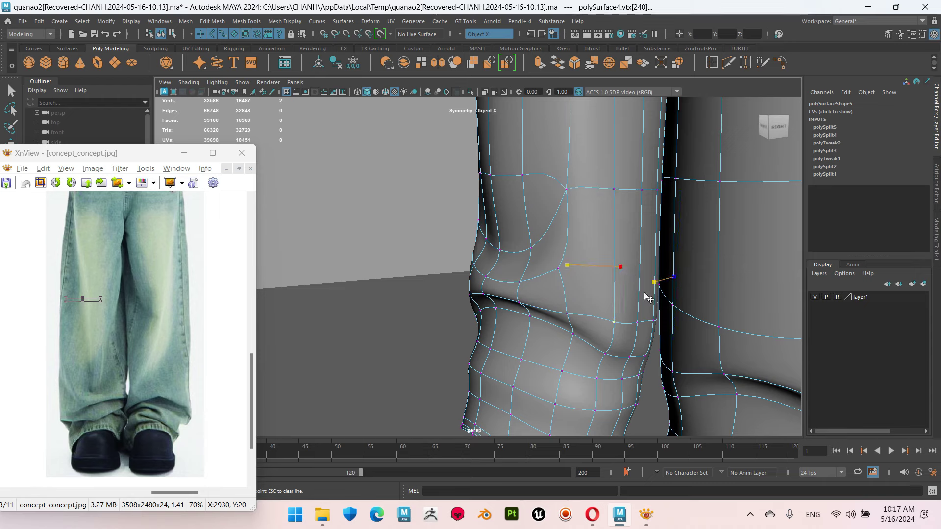
alt+drag(648, 298, 540, 285)
click(566, 265)
key(Return)
alt+drag(599, 265, 487, 286)
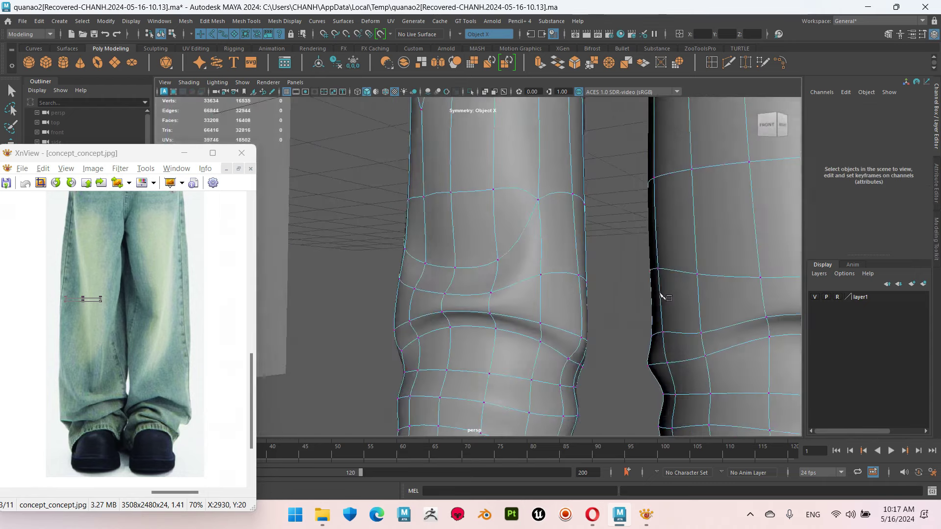
- Pull the inner crease vertices together on the cage, then restore the smooth preview
key(1)
right_click(513, 242)
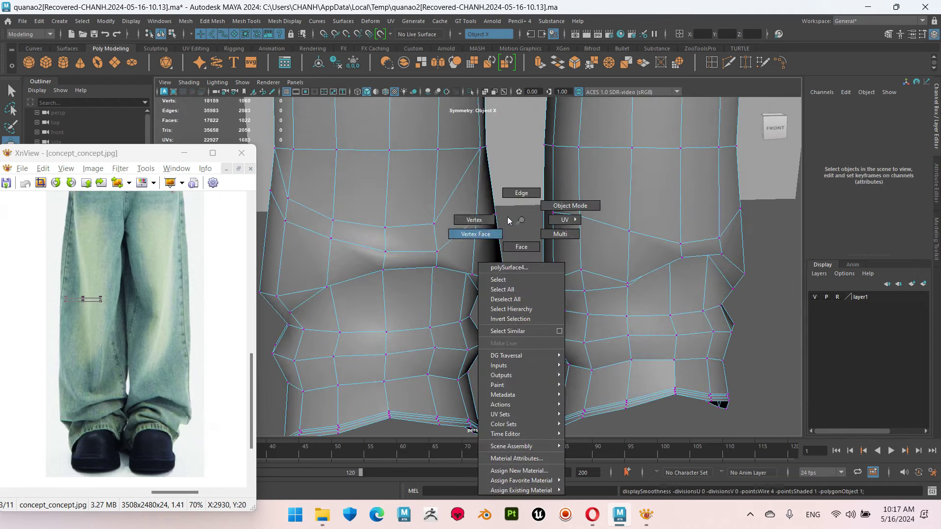
click(471, 234)
click(476, 230)
drag(476, 241, 490, 233)
mouse_move(507, 280)
mouse_down()
mouse_move(529, 277)
mouse_move(490, 289)
mouse_up()
click(487, 289)
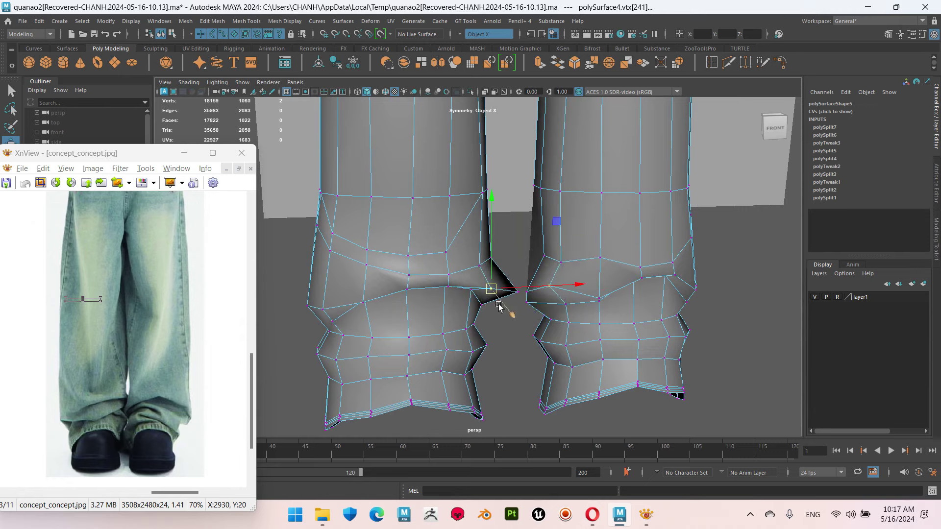
scroll(499, 306, up, 3)
click(495, 339)
scroll(492, 330, down, 1)
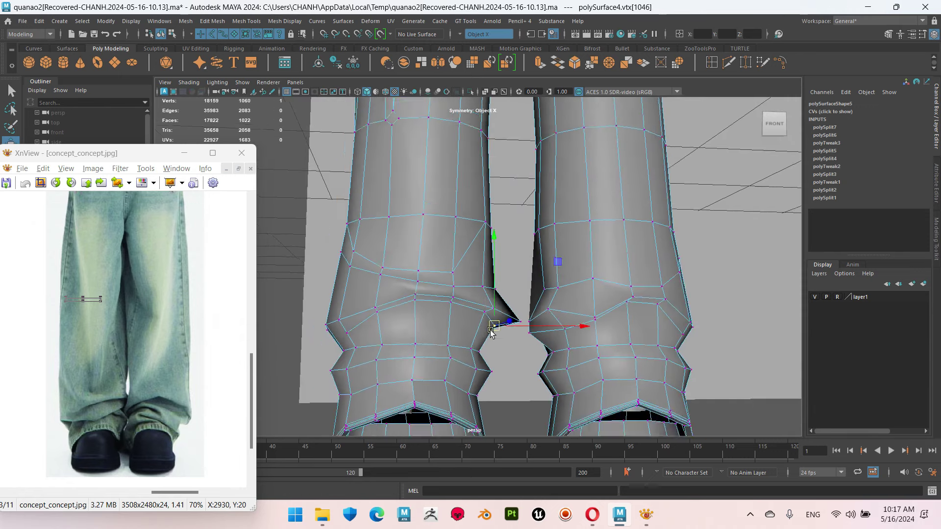
right_drag(470, 230, 444, 215)
key(3)
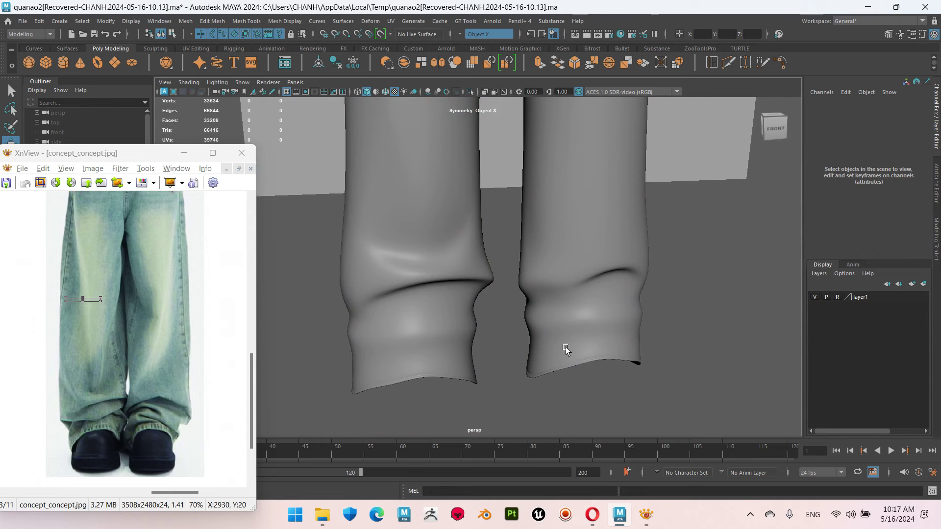
alt+drag(421, 325, 366, 316)
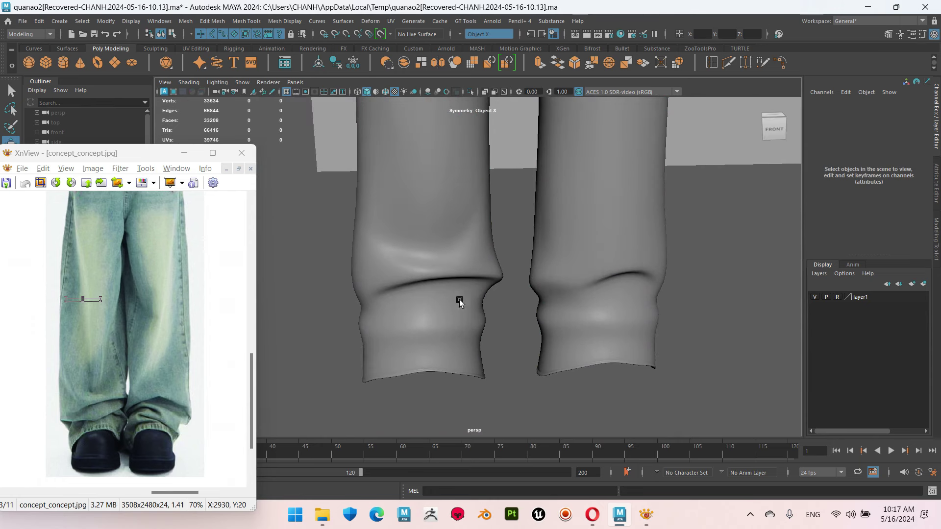
- On the unsmoothed cage, pull the leg's outer crease vertex outward along X
click(424, 310)
key(1)
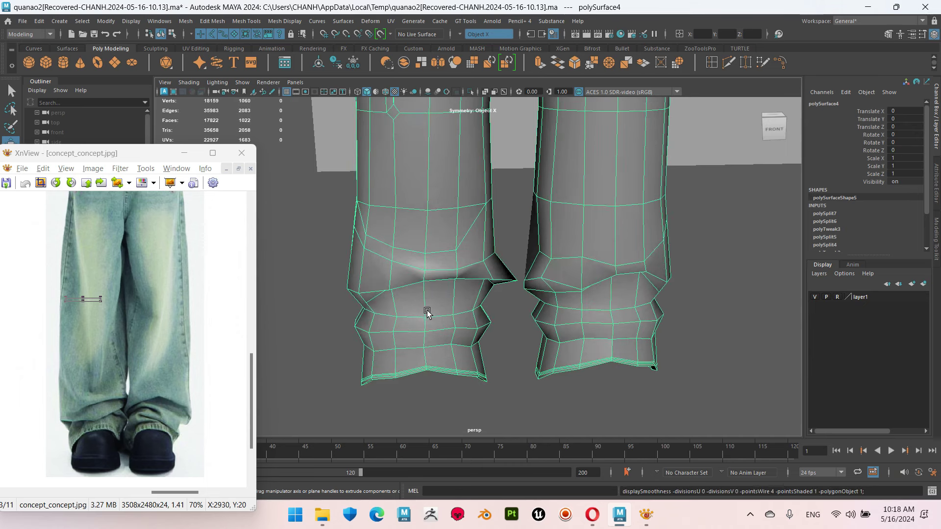
alt+drag(427, 312, 445, 310)
click(380, 220)
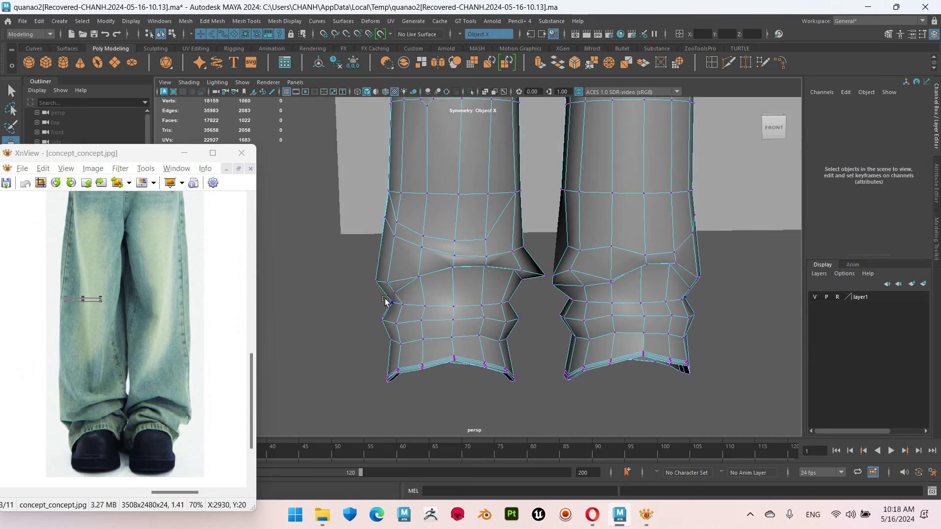
click(379, 302)
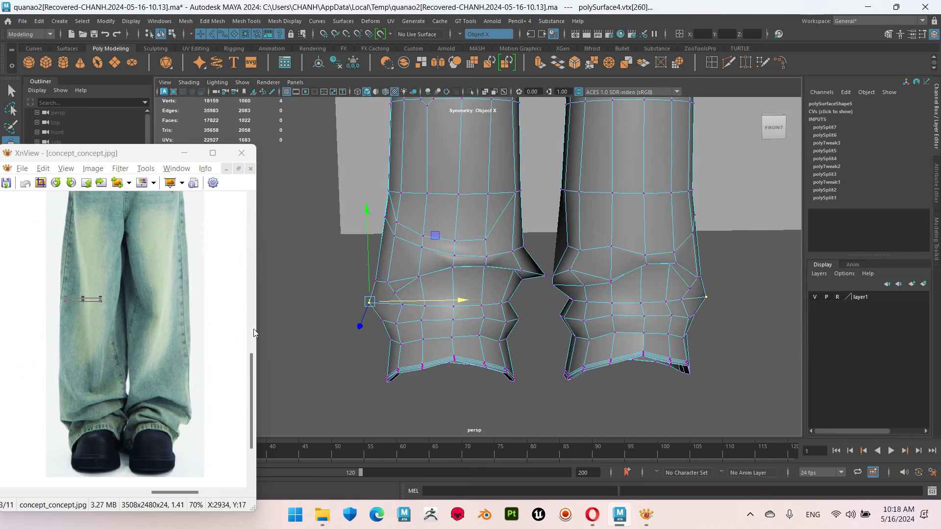
mouse_move(399, 313)
mouse_down()
mouse_move(419, 307)
mouse_move(457, 332)
mouse_move(422, 320)
mouse_move(461, 293)
mouse_up()
- Push the inner crease and cuff-fold vertices outward from a side view
click(480, 302)
click(504, 300)
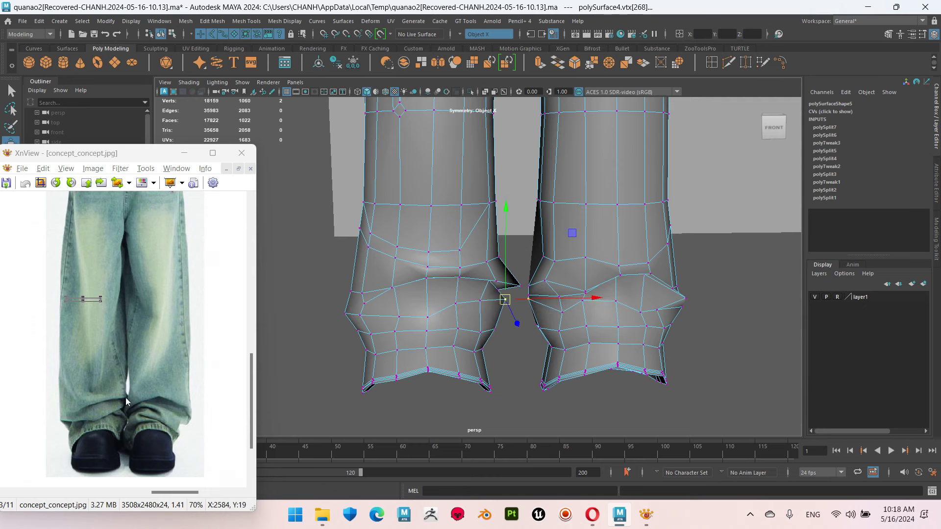
click(487, 301)
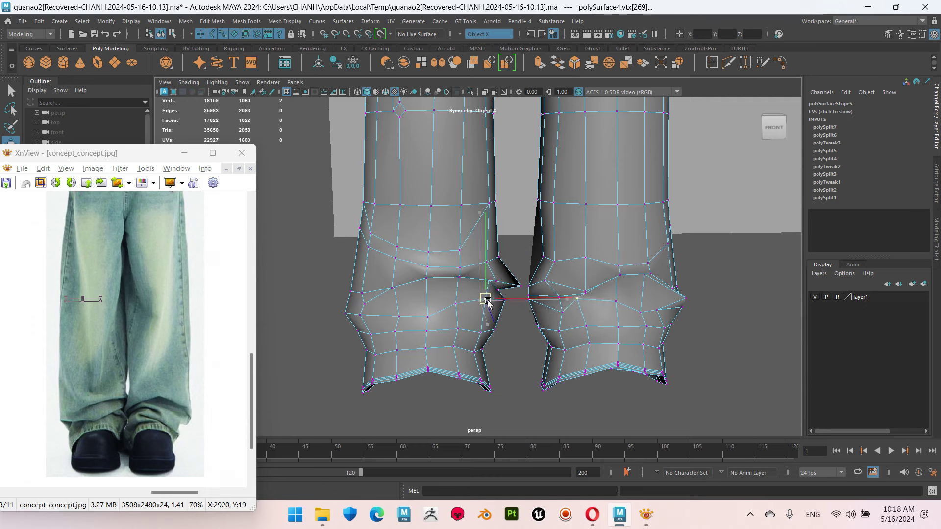
alt+drag(436, 335, 471, 320)
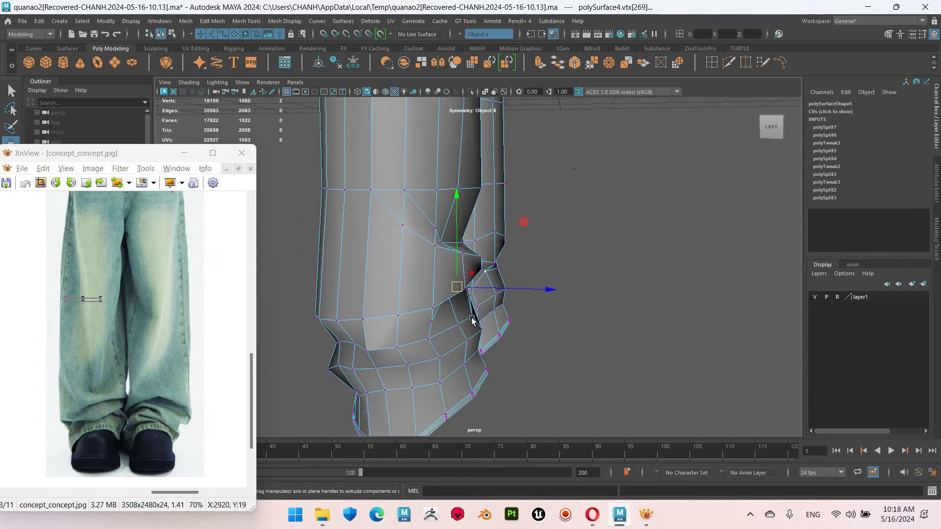
click(428, 338)
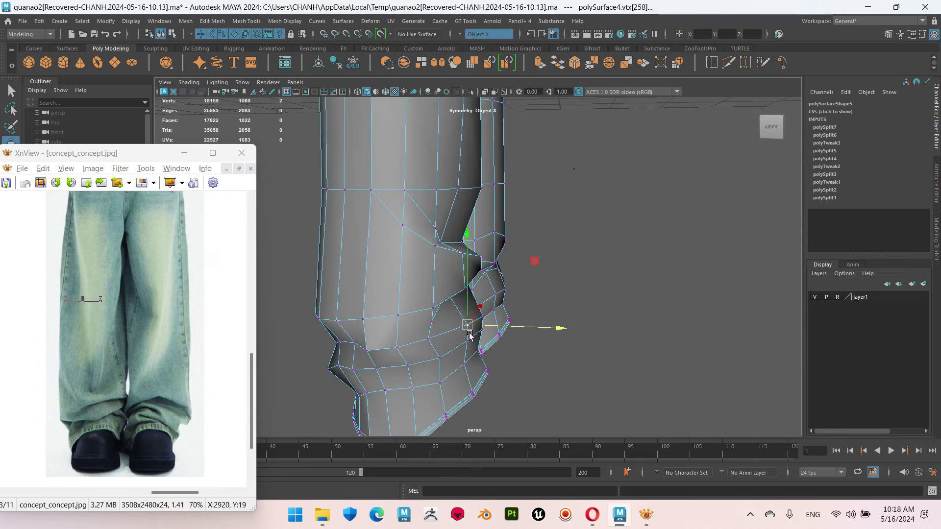
click(500, 335)
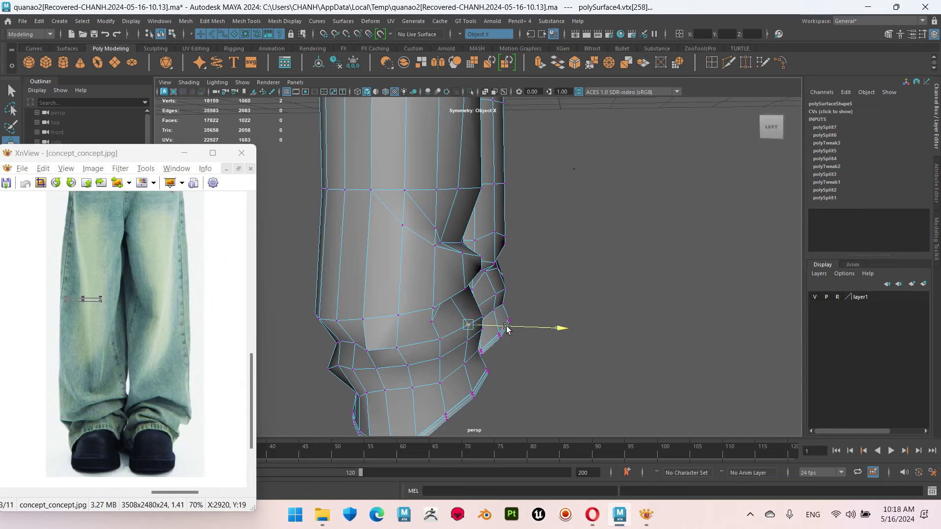
- Pull the fold vertices on the opposite side of the legs outward, working from below
mouse_move(500, 335)
alt+mouse_down()
mouse_move(482, 293)
mouse_move(548, 265)
mouse_move(519, 265)
alt+mouse_up()
click(464, 308)
click(509, 301)
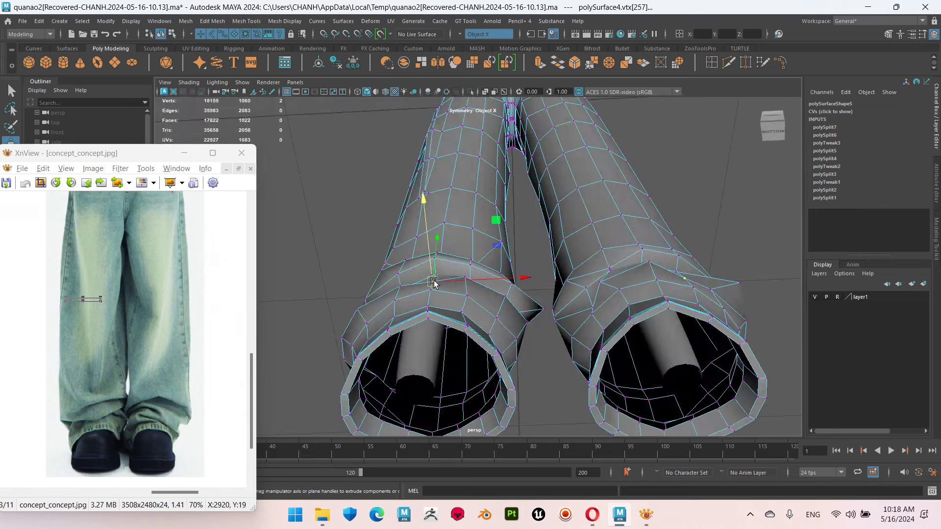
click(399, 280)
alt+drag(394, 254, 392, 305)
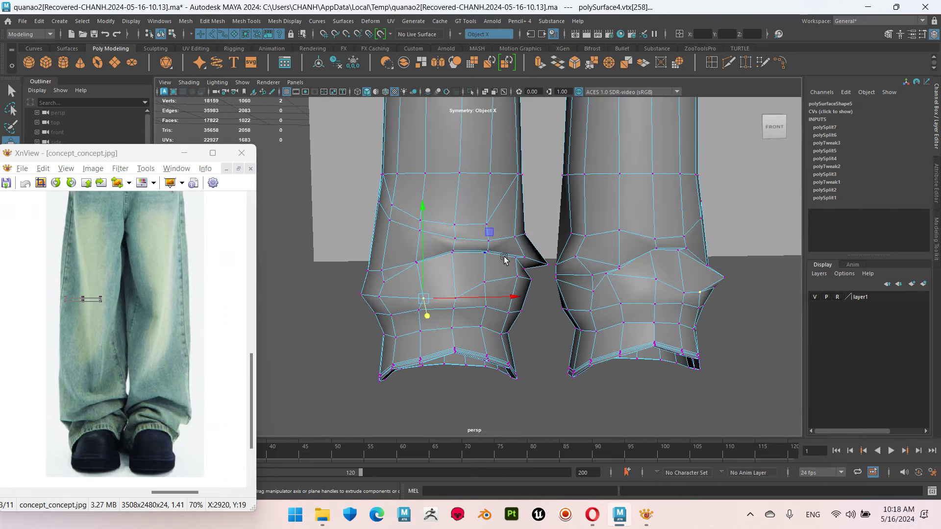
alt+drag(389, 303, 385, 319)
scroll(568, 286, up, 3)
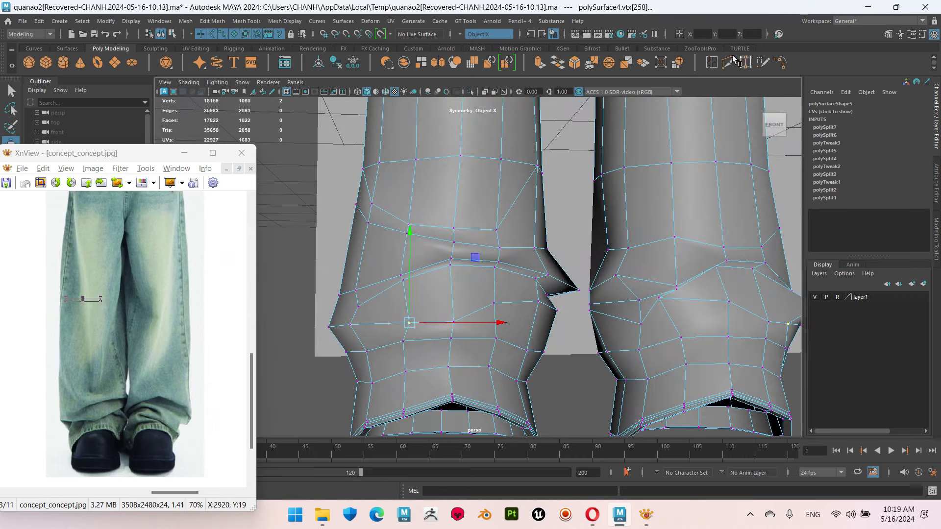
click(730, 61)
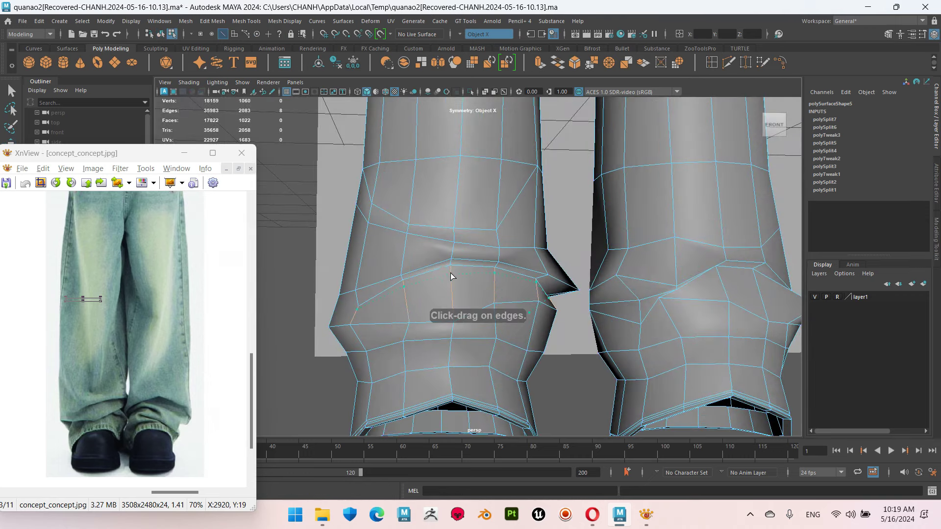
- Select the left cuff's fold edge loop and bevel it at Fraction 0.2
click(447, 273)
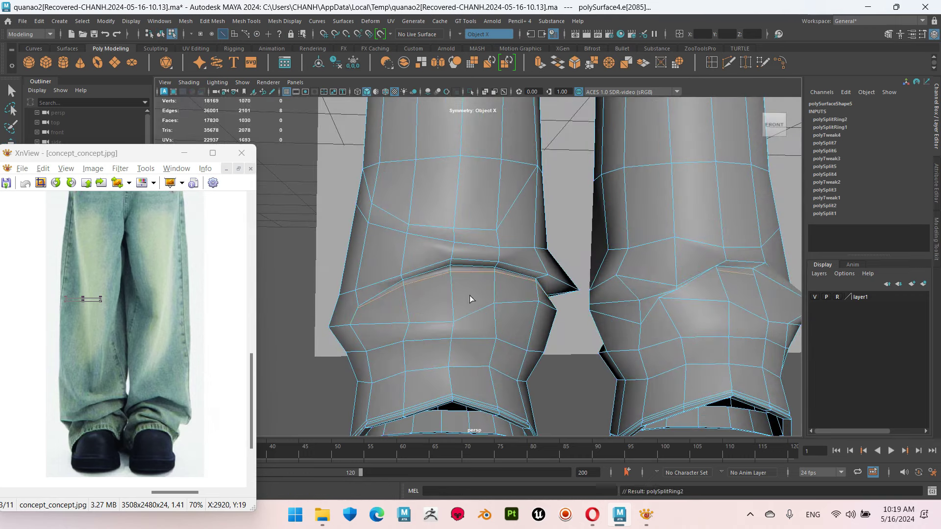
key(ctrl+z)
right_drag(463, 223, 463, 192)
double_click(478, 263)
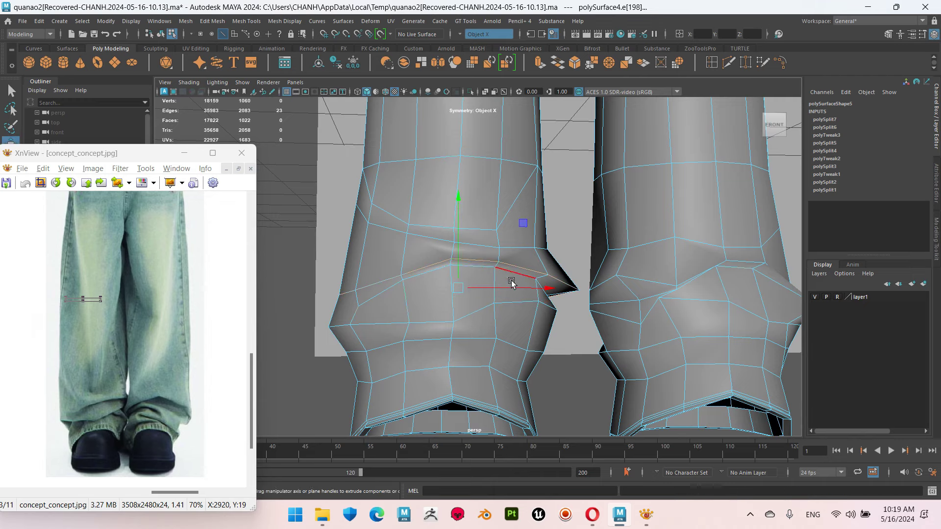
mouse_move(515, 298)
alt+mouse_down()
mouse_move(385, 336)
mouse_move(395, 321)
alt+mouse_up()
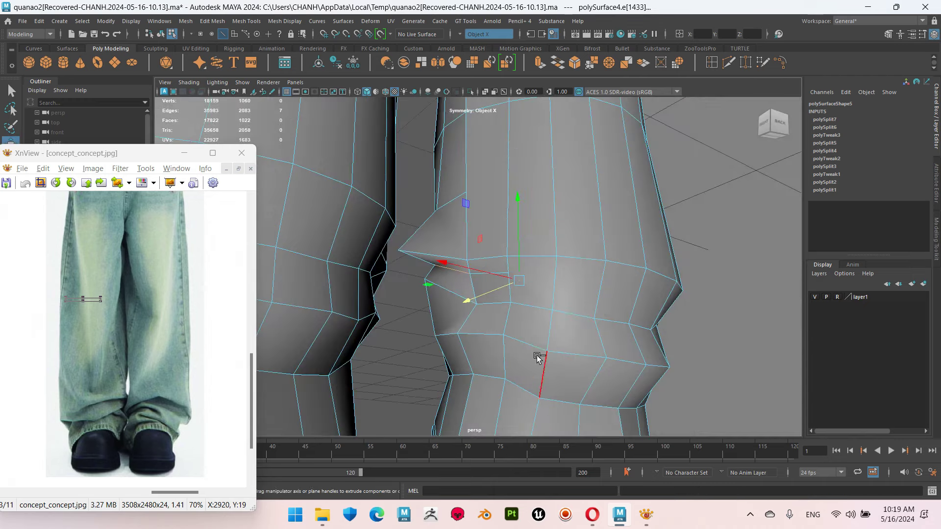
alt+drag(563, 365, 565, 304)
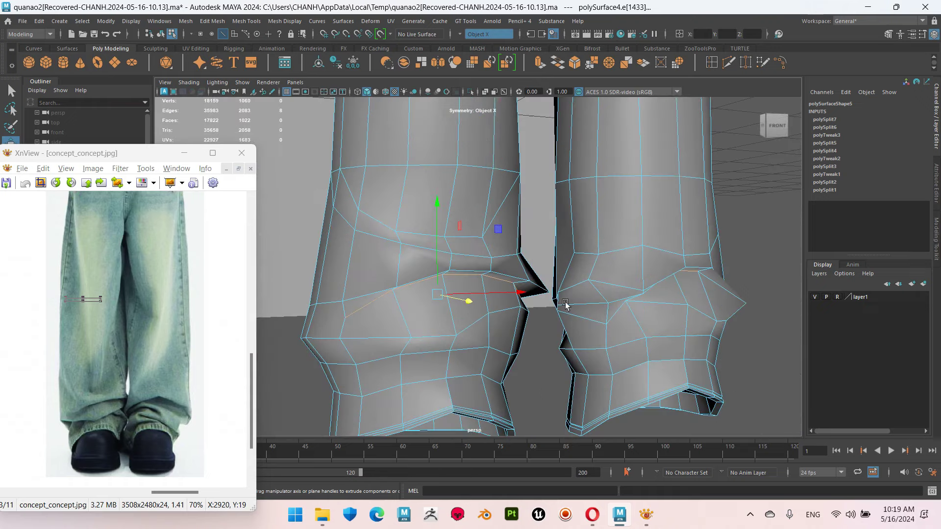
click(575, 63)
drag(731, 242, 719, 247)
mouse_move(475, 307)
alt+mouse_down()
mouse_move(393, 332)
mouse_move(462, 321)
mouse_move(407, 374)
mouse_move(468, 352)
alt+mouse_up()
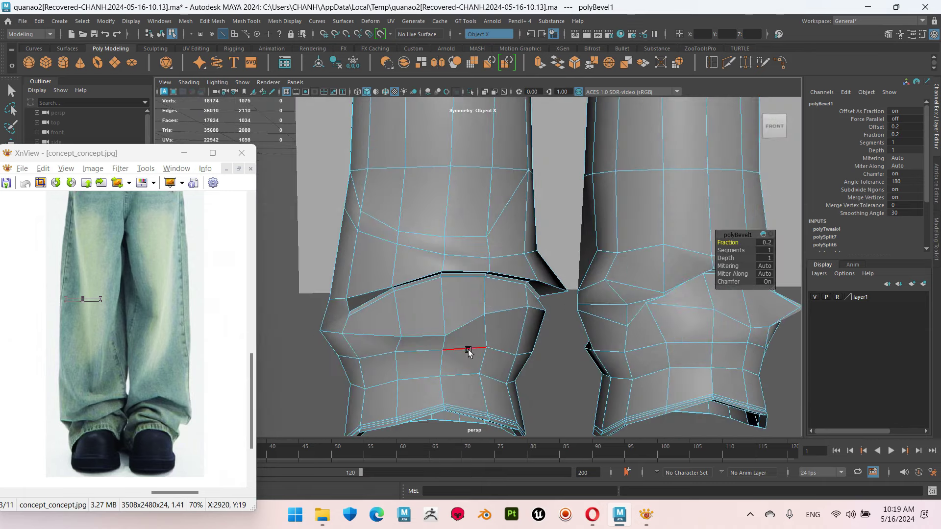
- Select the crease edges at the cuff fold and bevel them again at Fraction 0.5
click(468, 352)
key(w)
mouse_move(445, 289)
alt+mouse_down()
mouse_move(506, 351)
mouse_move(583, 309)
mouse_move(426, 378)
mouse_move(410, 372)
mouse_move(421, 313)
alt+mouse_up()
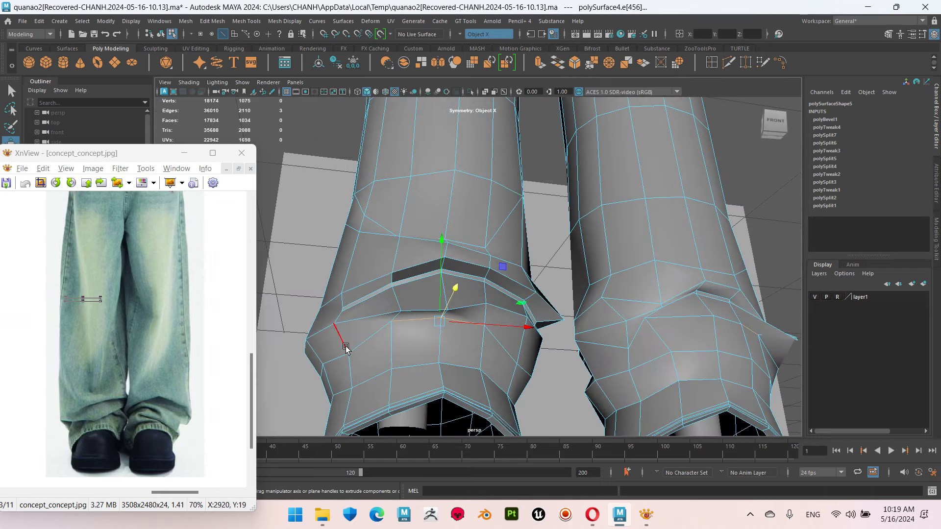
alt+drag(345, 348, 301, 351)
alt+drag(418, 343, 557, 315)
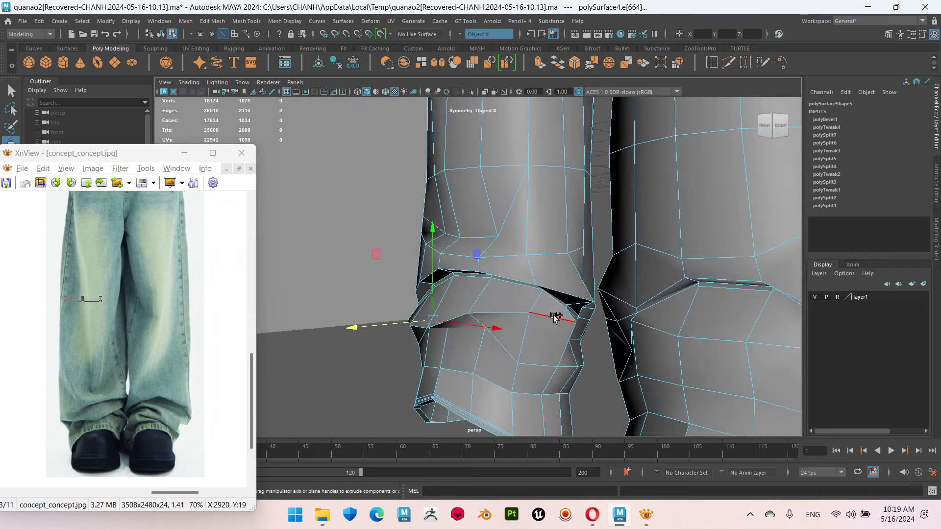
click(557, 315)
alt+drag(483, 347, 462, 337)
mouse_move(499, 307)
alt+mouse_down()
mouse_move(515, 324)
mouse_move(490, 294)
alt+mouse_up()
key(ctrl+b)
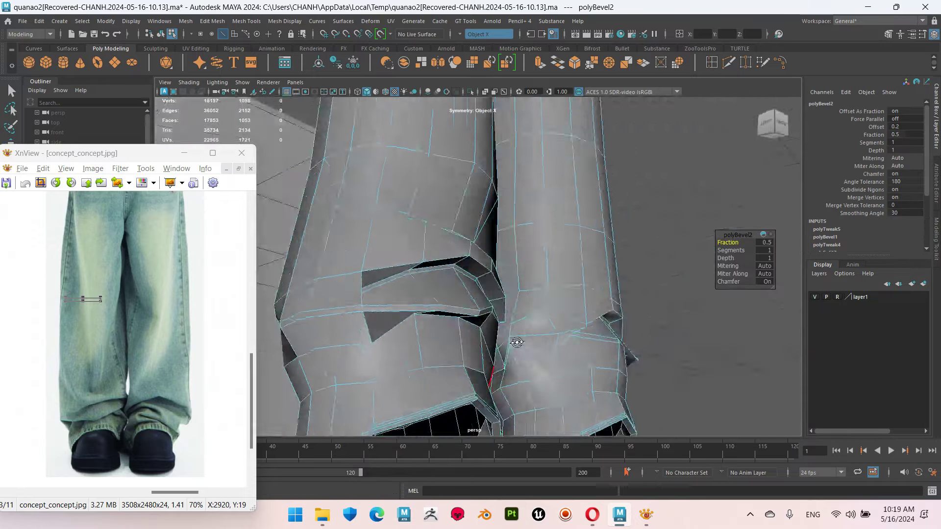
- Preview the mesh smoothed and orbit in close to inspect both cuffs
key(3)
right_drag(443, 215, 534, 177)
alt+right_drag(534, 177, 374, 331)
alt+drag(374, 330, 526, 355)
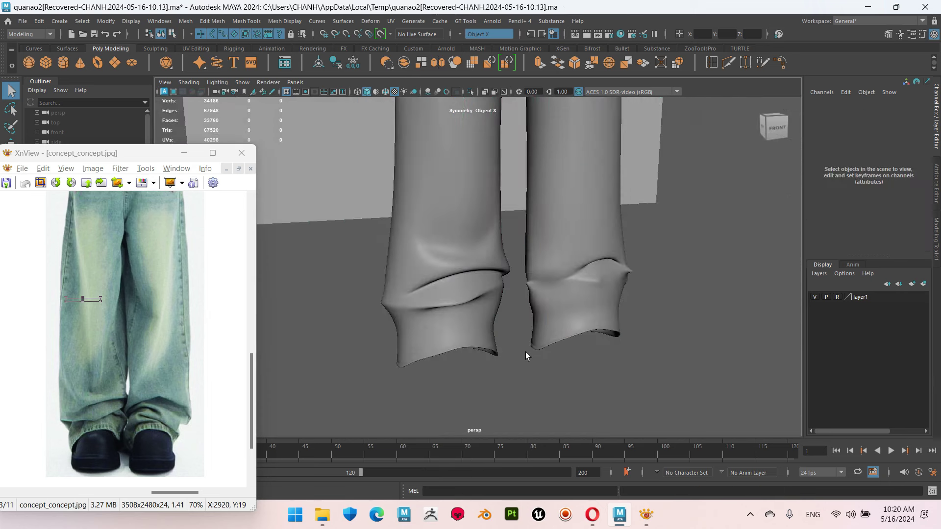
alt+right_drag(525, 352, 563, 285)
- On the unsmoothed cage, move the inner cuff-fold vertices to deepen the crease
click(556, 257)
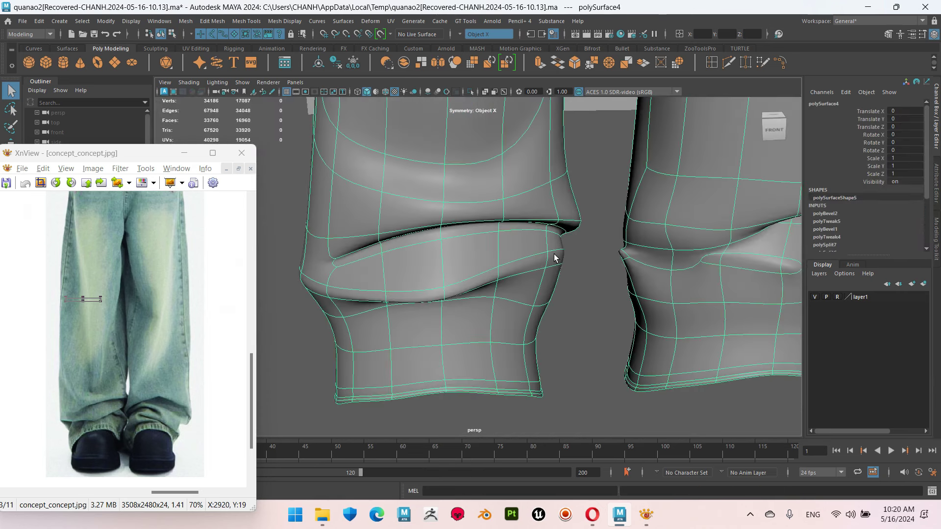
key(1)
right_drag(533, 235, 571, 272)
right_click(597, 220)
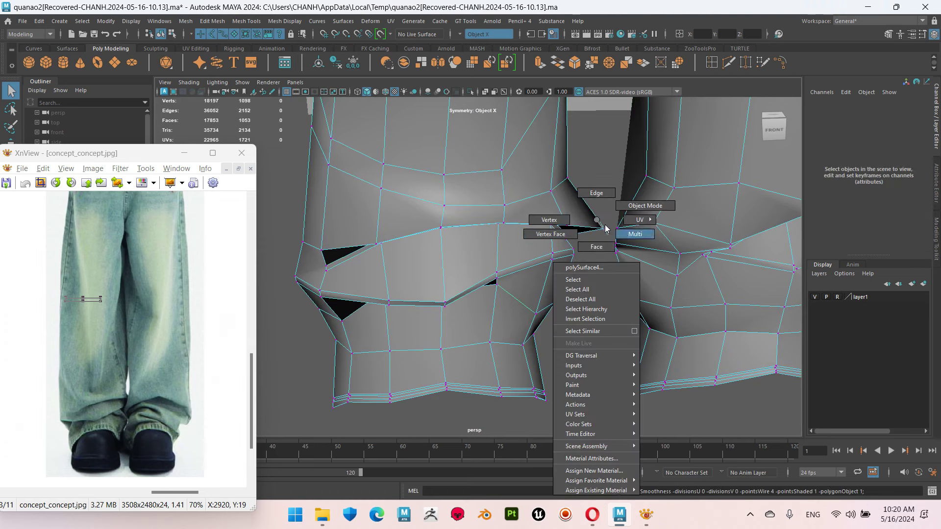
click(549, 220)
click(560, 253)
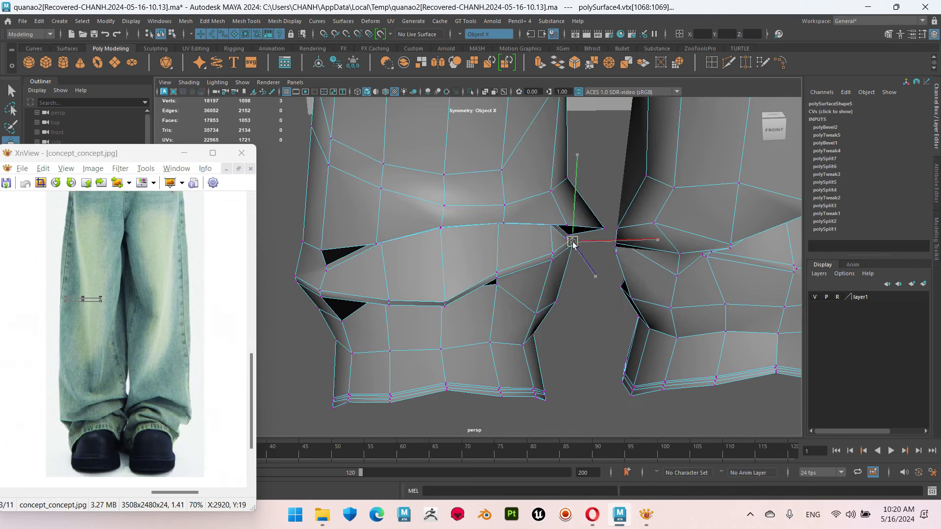
click(553, 242)
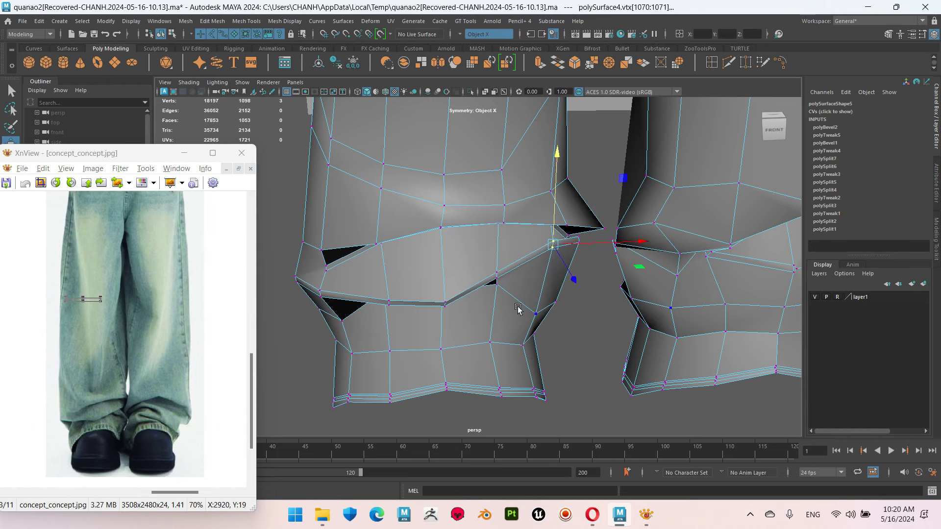
alt+middle_drag(398, 329, 448, 320)
click(389, 295)
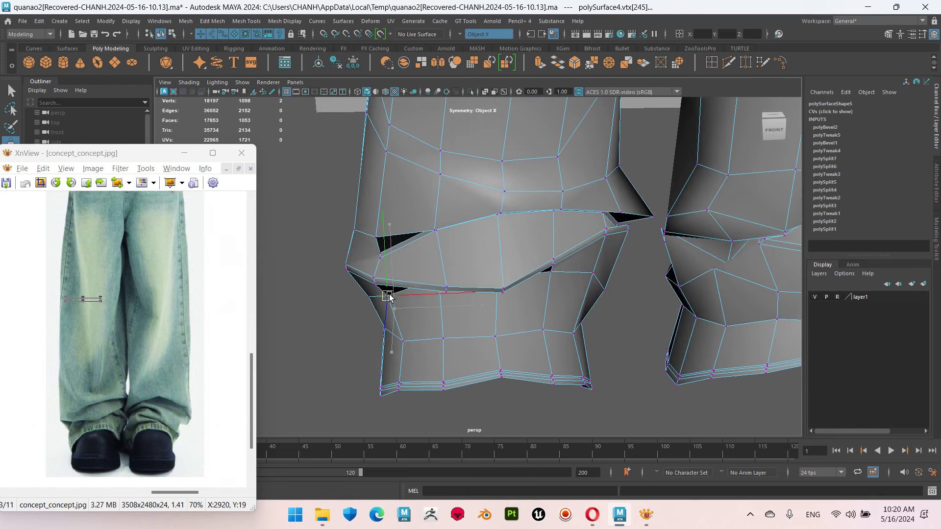
alt+drag(388, 297, 543, 224)
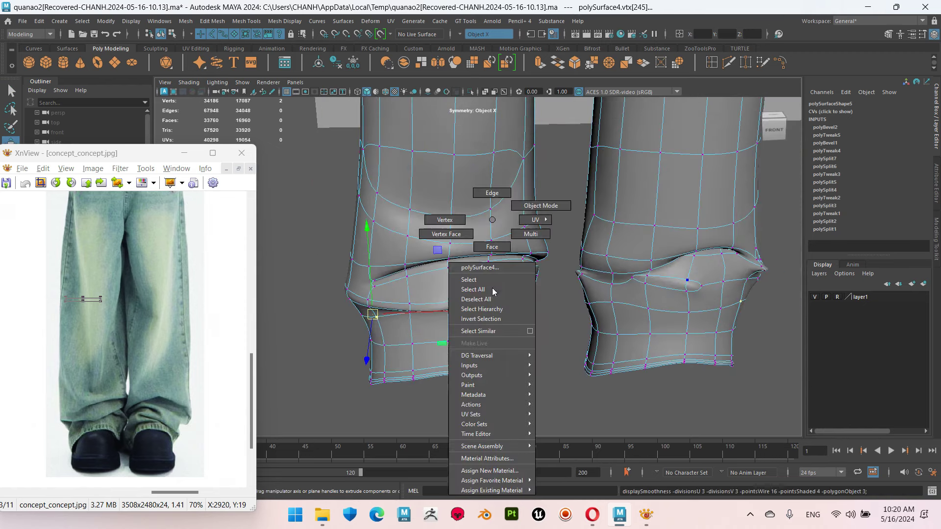
- Preview the legs smoothed and zoom in to check the tightened crease
right_drag(525, 271, 491, 196)
key(3)
mouse_move(557, 315)
alt+mouse_down()
mouse_move(507, 351)
mouse_move(524, 345)
mouse_move(490, 357)
alt+mouse_up()
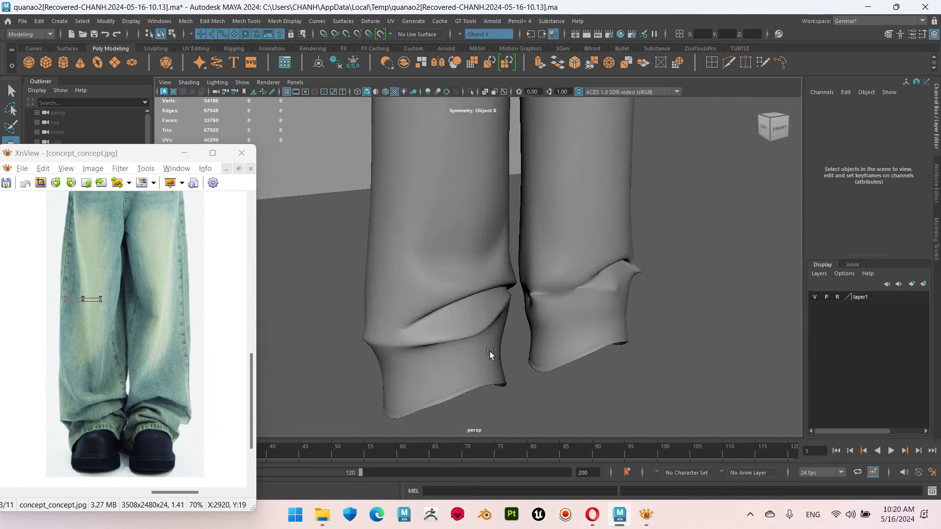
click(489, 358)
scroll(466, 315, up, 3)
scroll(497, 236, up, 2)
mouse_move(496, 236)
alt+mouse_down()
mouse_move(521, 315)
mouse_move(479, 330)
alt+mouse_up()
alt+drag(399, 330, 533, 318)
- Cut a new edge from the cuff fold vertex across the cuff face to the lower edge
key(1)
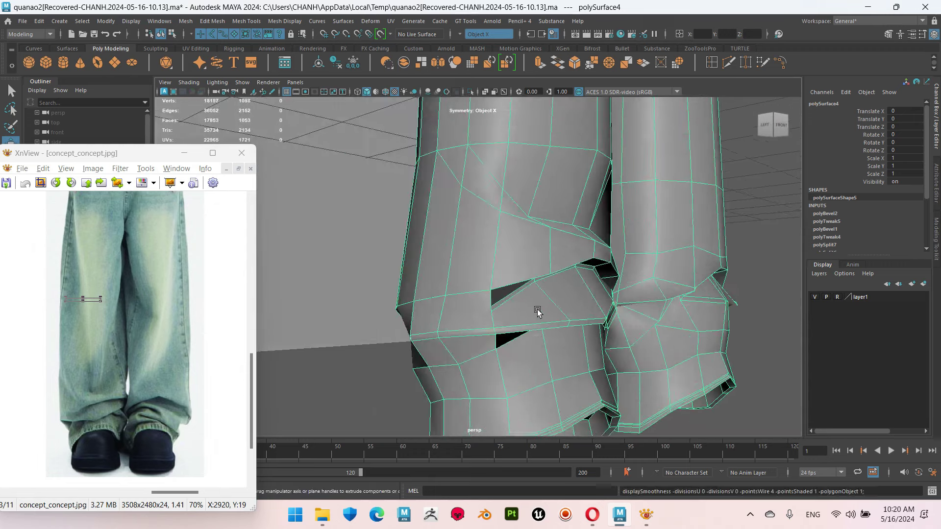
scroll(537, 315, up, 1)
scroll(537, 314, up, 2)
scroll(611, 312, up, 3)
scroll(462, 288, down, 2)
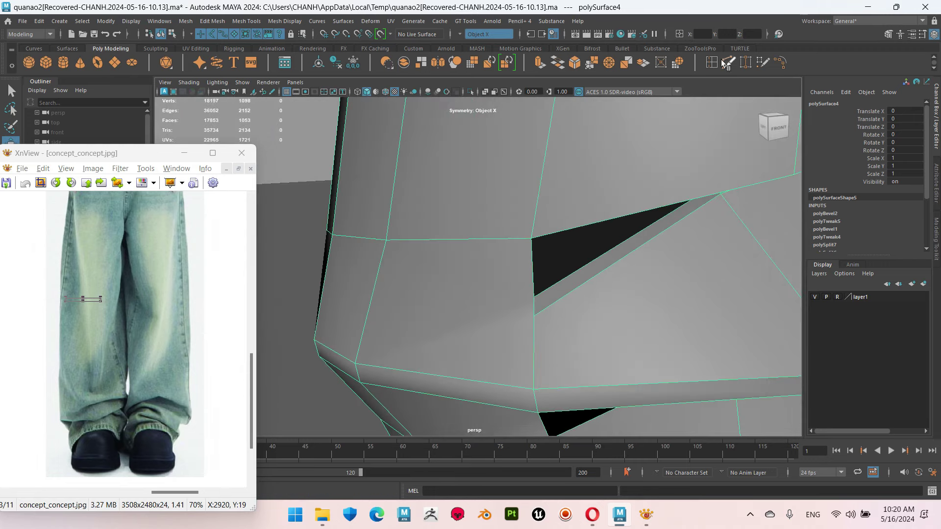
click(420, 293)
click(414, 319)
click(355, 364)
key(Return)
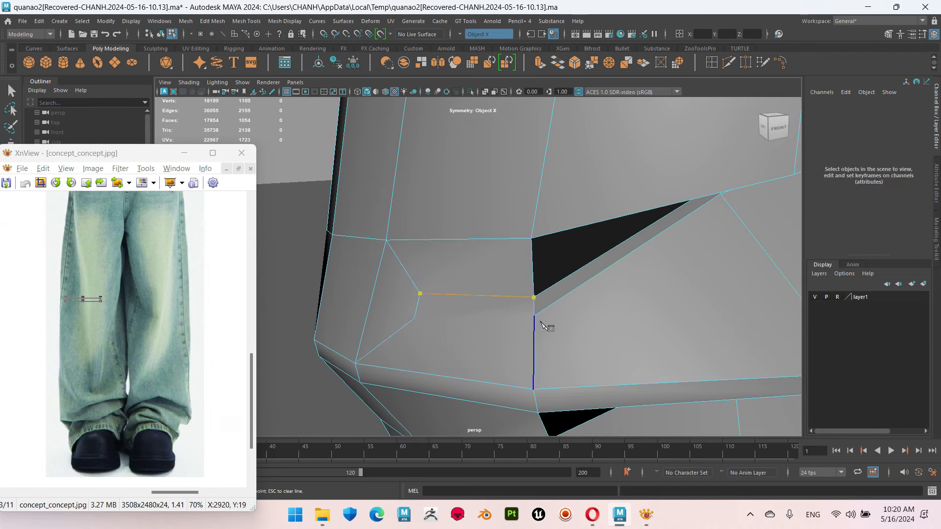
- Check the cut in smooth preview, then return to the cage and reframe both legs
alt+drag(582, 297, 615, 337)
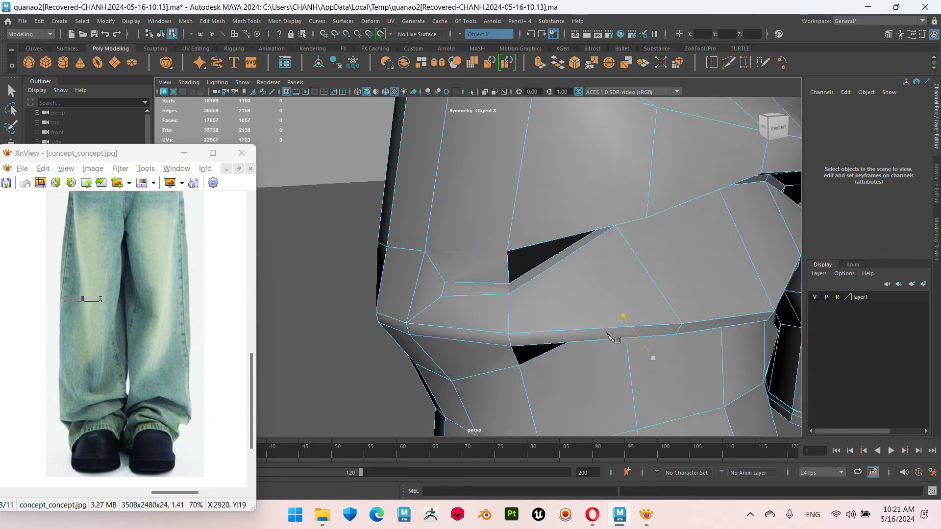
click(604, 310)
key(3)
scroll(368, 290, down, 3)
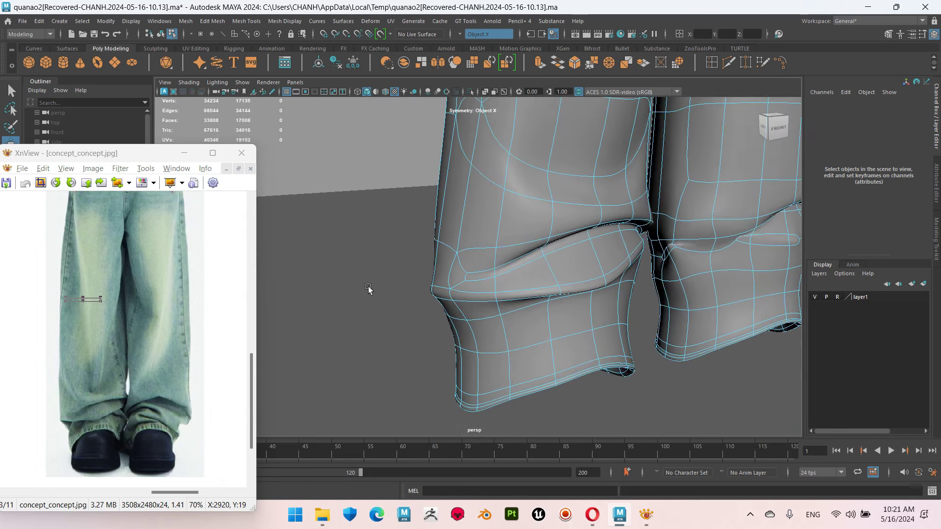
mouse_move(595, 283)
alt+mouse_down()
mouse_move(561, 303)
mouse_move(531, 266)
alt+mouse_up()
right_drag(515, 228, 551, 204)
key(1)
scroll(500, 280, up, 5)
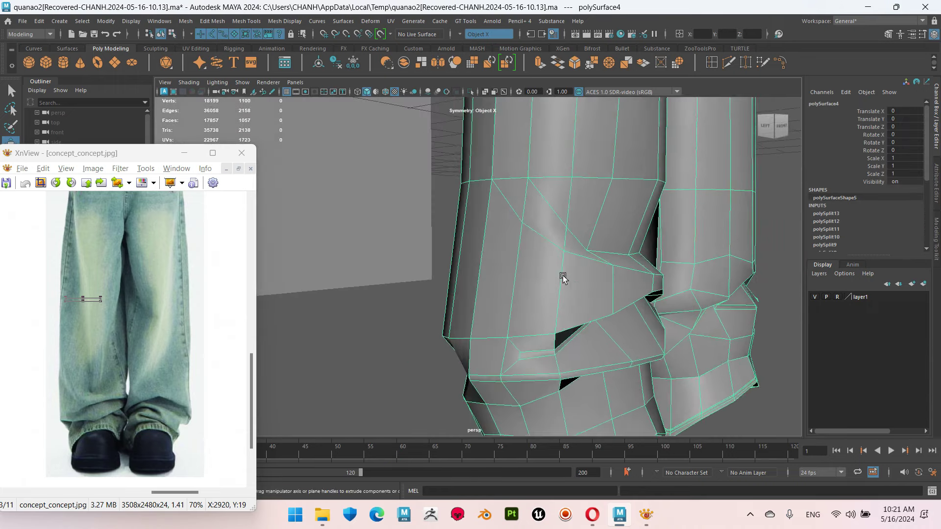
alt+drag(563, 278, 494, 236)
alt+middle_drag(367, 222, 554, 260)
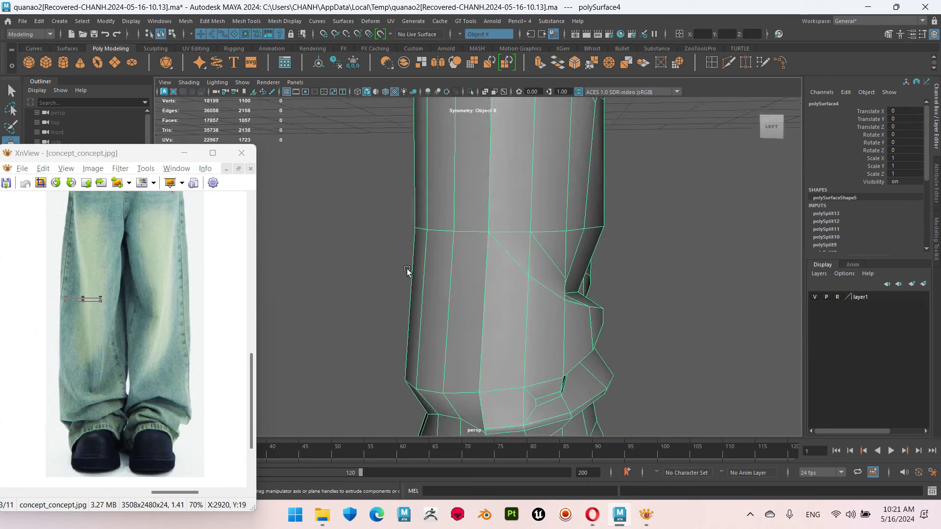
alt+drag(407, 270, 532, 255)
alt+drag(707, 262, 685, 312)
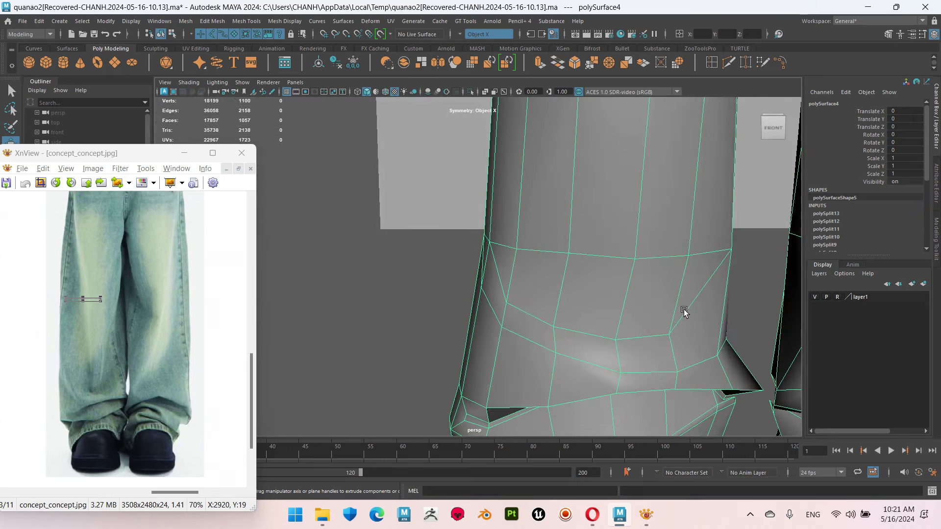
alt+drag(503, 308, 529, 298)
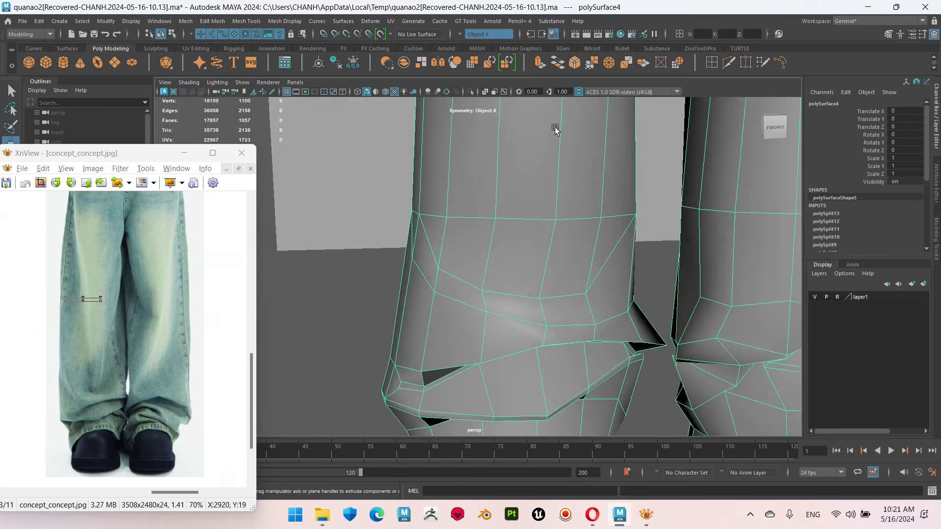
- Cut a new edge across the upper cuff face with Multi-Cut
click(729, 63)
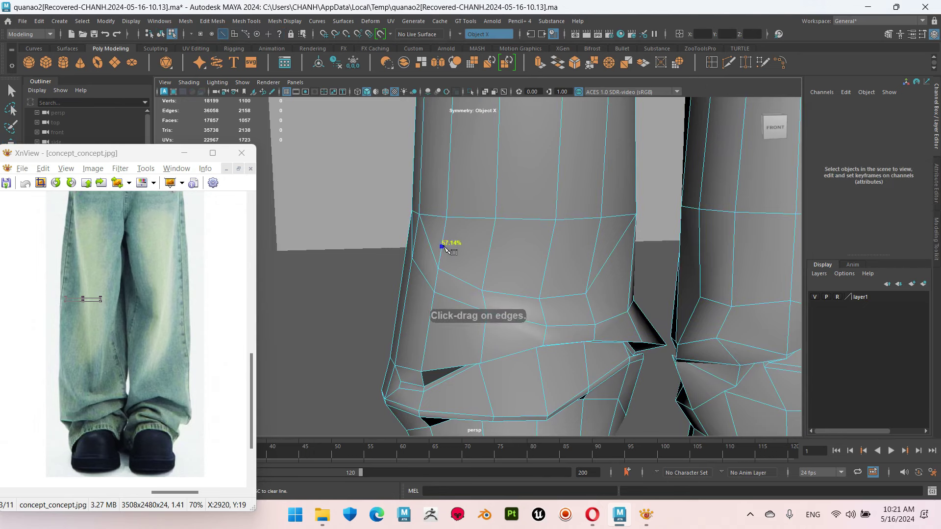
click(542, 283)
click(586, 271)
key(Return)
- Extend a cut down the back of the leg and commit it
mouse_move(602, 308)
alt+mouse_down()
mouse_move(497, 323)
mouse_move(540, 318)
alt+mouse_up()
scroll(584, 316, up, 3)
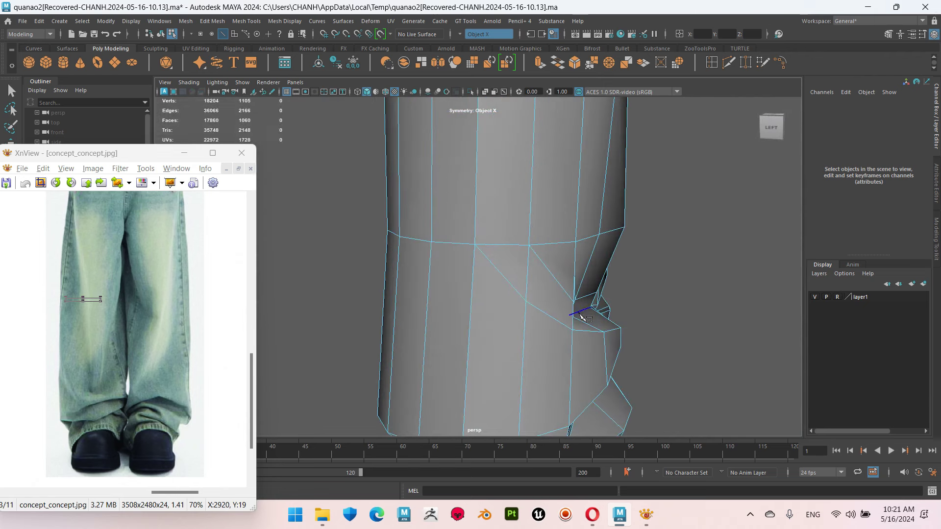
alt+drag(509, 284, 549, 276)
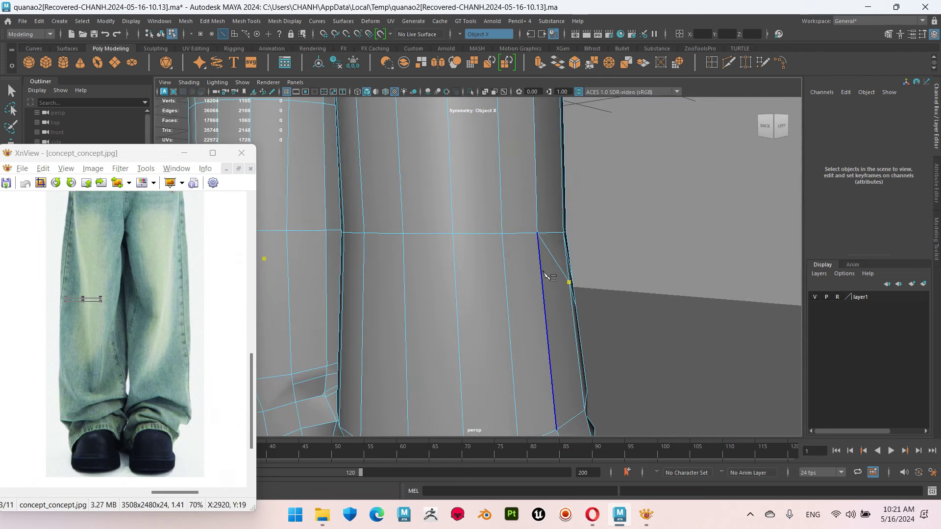
alt+drag(461, 333, 480, 296)
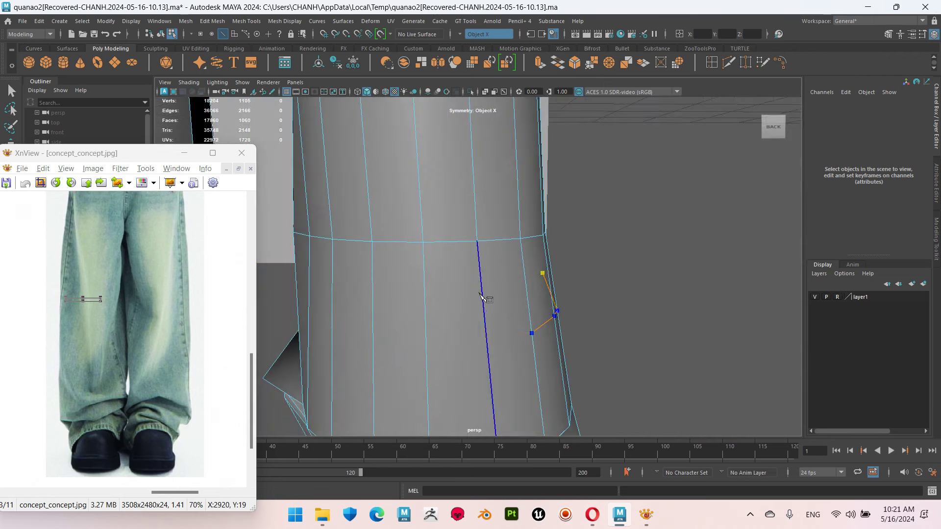
alt+middle_drag(431, 324, 574, 273)
click(555, 301)
click(515, 294)
alt+drag(541, 309, 583, 274)
key(Return)
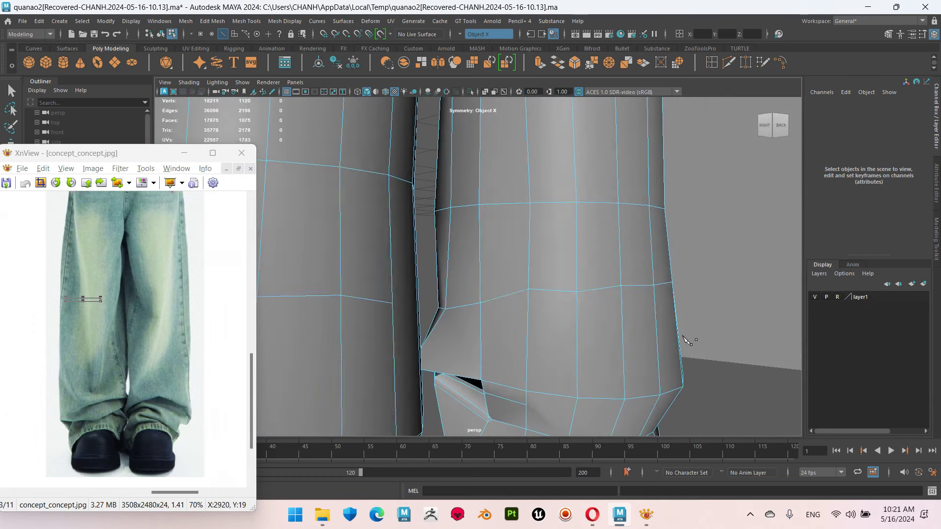
alt+drag(490, 314, 351, 321)
scroll(447, 296, down, 5)
- Toggle the smooth preview and orbit to inspect the cuffs from the front-left
key(3)
alt+drag(451, 267, 449, 235)
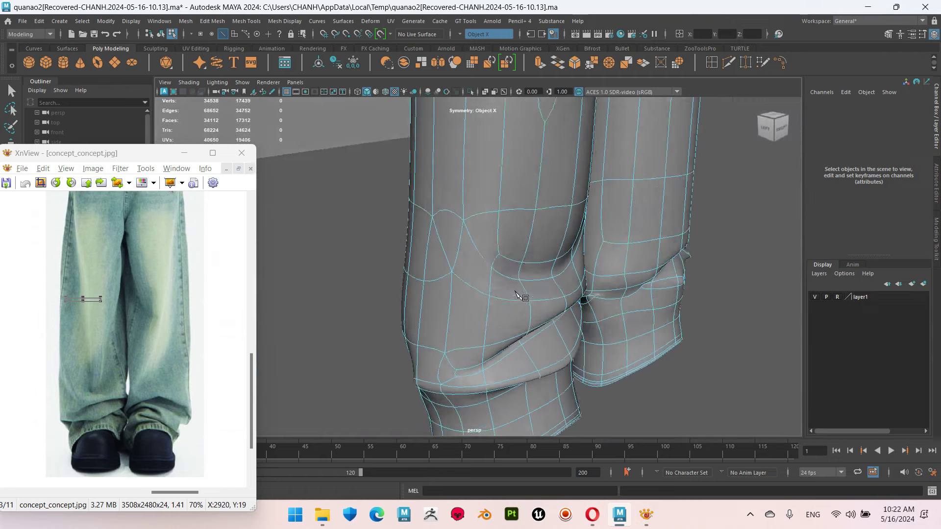
key(1)
right_drag(443, 223, 457, 210)
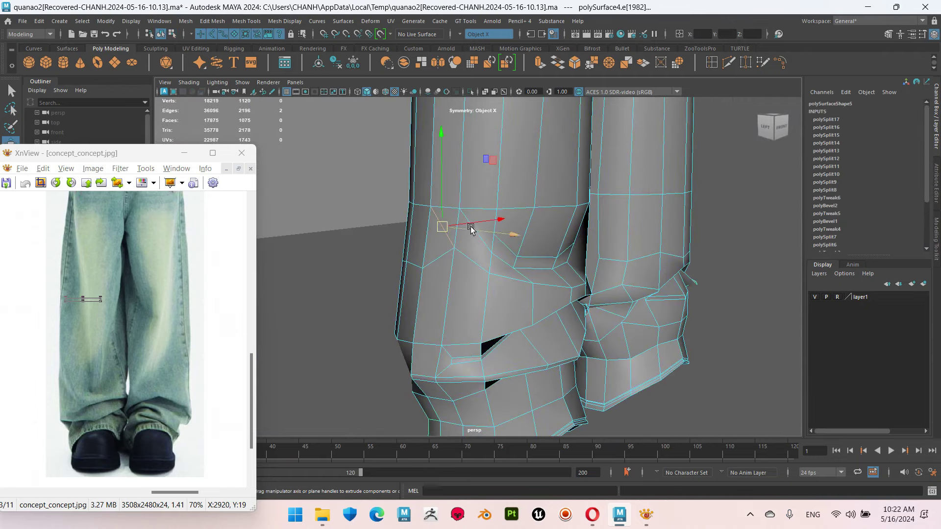
key(3)
alt+drag(503, 322, 473, 253)
mouse_move(607, 230)
alt+mouse_down()
mouse_move(500, 288)
mouse_move(543, 248)
mouse_move(641, 273)
mouse_move(674, 231)
mouse_move(575, 314)
mouse_move(542, 294)
mouse_move(479, 325)
mouse_move(463, 208)
alt+mouse_up()
click(672, 239)
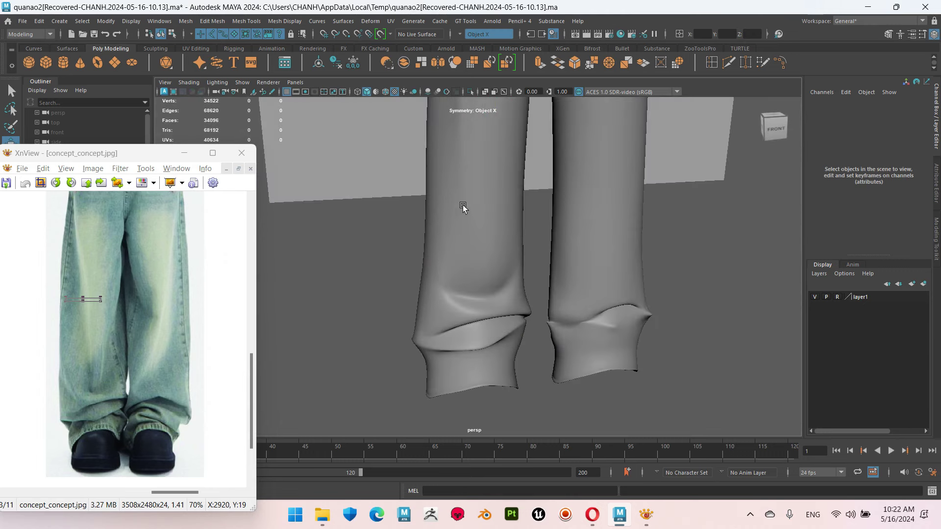
- Reselect the jeans, look up into the leg opening and pick an ankle-cuff vertex on the cage
click(470, 265)
alt+drag(498, 246, 465, 250)
alt+drag(475, 328, 510, 331)
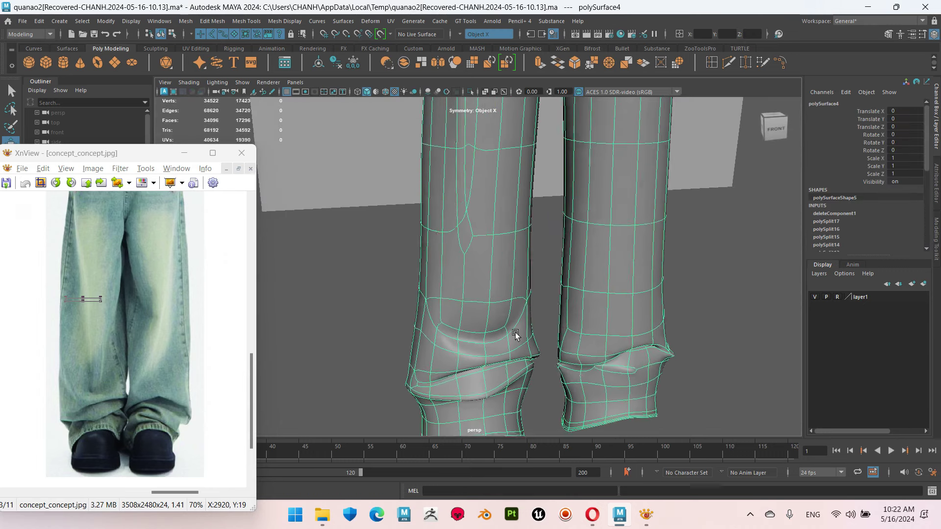
scroll(510, 332, down, 3)
mouse_move(525, 369)
alt+mouse_down()
mouse_move(470, 314)
mouse_move(645, 325)
mouse_move(540, 311)
mouse_move(645, 290)
alt+mouse_up()
scroll(579, 314, up, 3)
mouse_move(579, 314)
alt+mouse_down()
mouse_move(574, 294)
mouse_move(574, 309)
mouse_move(593, 257)
mouse_move(569, 270)
alt+mouse_up()
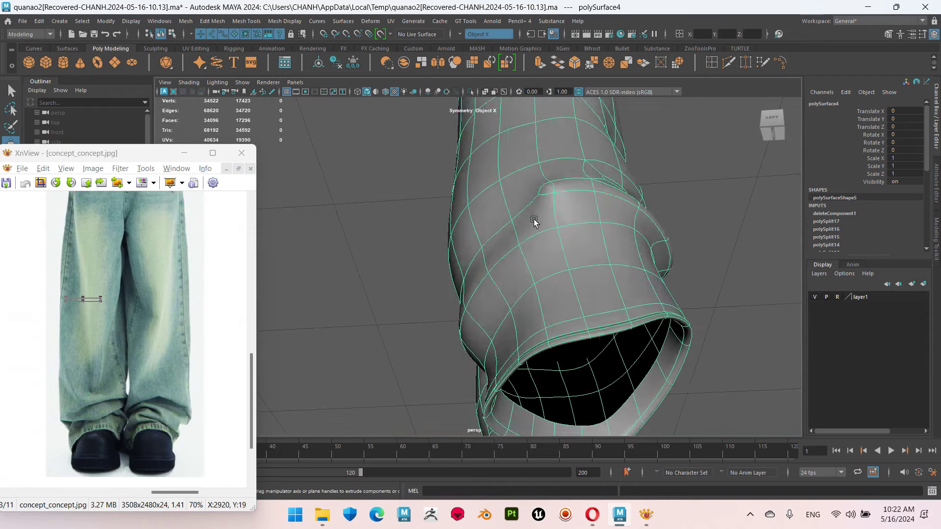
right_drag(534, 221, 510, 224)
key(1)
click(510, 225)
- Frame the selected cuff vertex and set the Move tool axis to Component
alt+drag(510, 224, 524, 304)
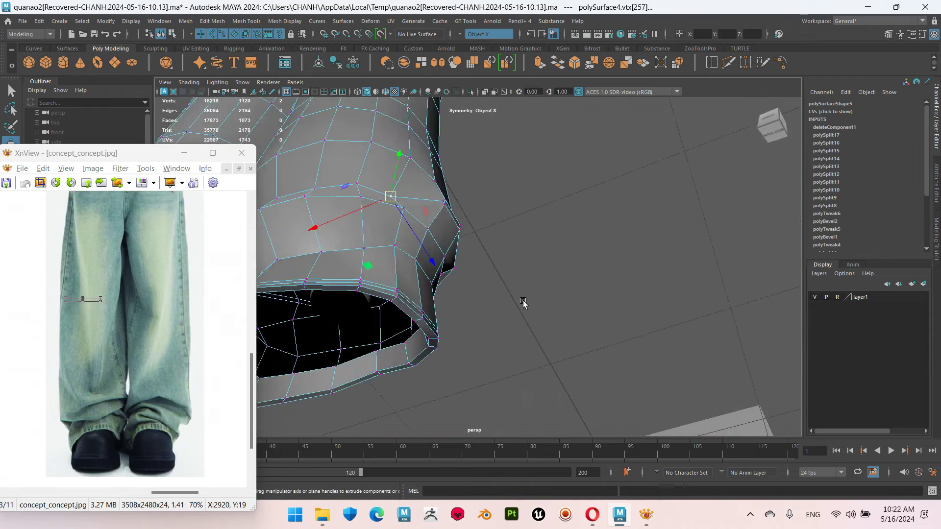
key(f)
click(937, 235)
click(828, 416)
click(840, 444)
- Select and reshape the crease vertices around the cuff into a rounder fold
alt+drag(491, 274, 422, 243)
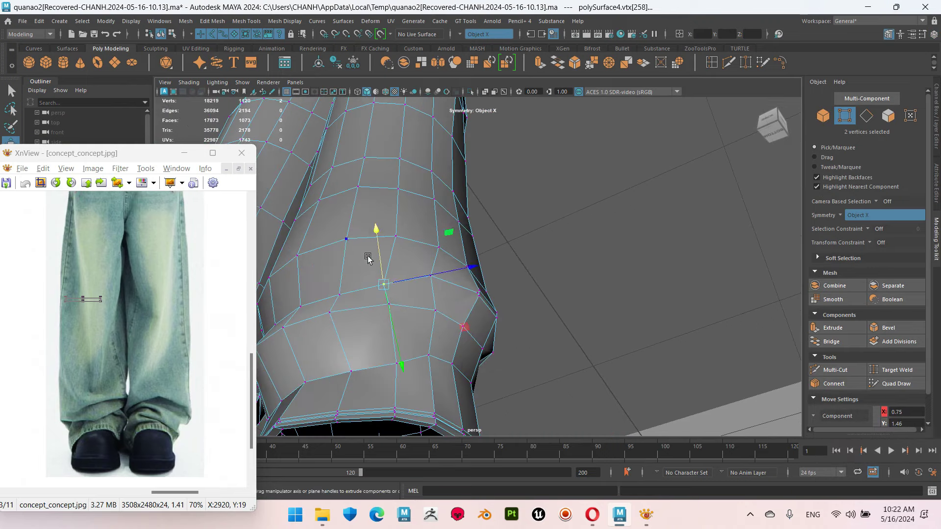
mouse_move(369, 259)
alt+mouse_down()
mouse_move(559, 294)
mouse_move(498, 288)
mouse_move(515, 245)
mouse_move(486, 234)
mouse_move(455, 275)
mouse_move(477, 235)
mouse_move(483, 274)
mouse_move(569, 238)
mouse_move(488, 302)
alt+mouse_up()
click(482, 278)
click(460, 284)
click(569, 238)
mouse_move(502, 220)
right_down()
mouse_move(503, 265)
mouse_move(503, 193)
right_up()
mouse_move(395, 252)
alt+mouse_down()
mouse_move(437, 294)
mouse_move(490, 265)
alt+mouse_up()
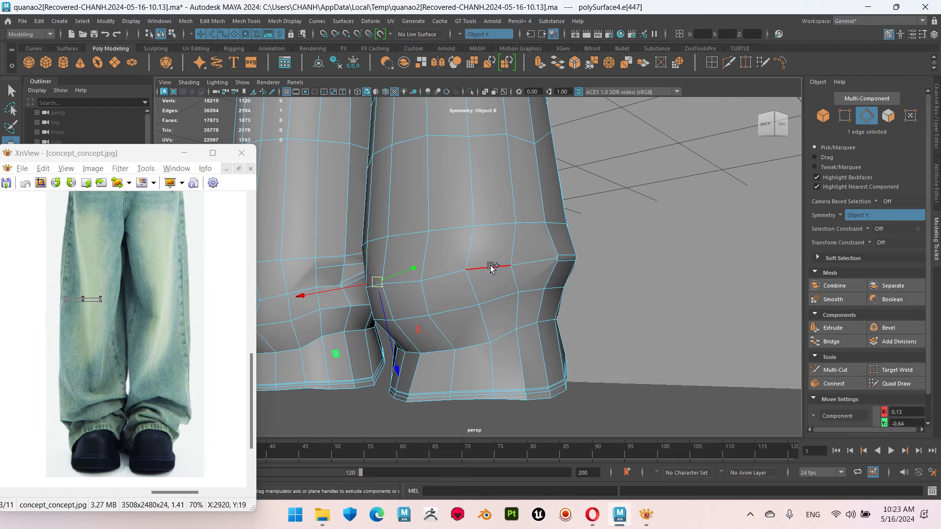
- Bevel the selected cuff fold edges and start a Multi-Cut on the pant leg's side
click(574, 62)
mouse_move(521, 318)
alt+mouse_down()
mouse_move(448, 273)
mouse_move(726, 240)
alt+mouse_up()
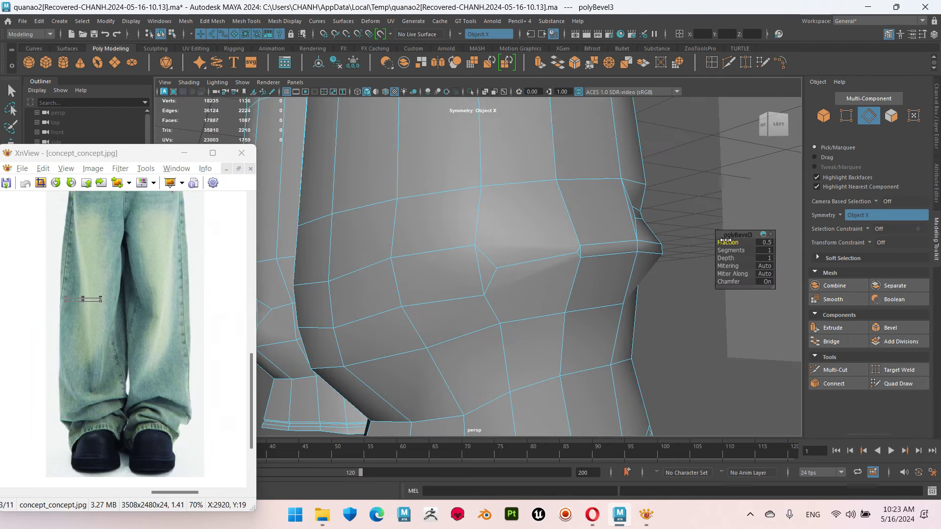
click(730, 62)
right_click(596, 265)
click(484, 296)
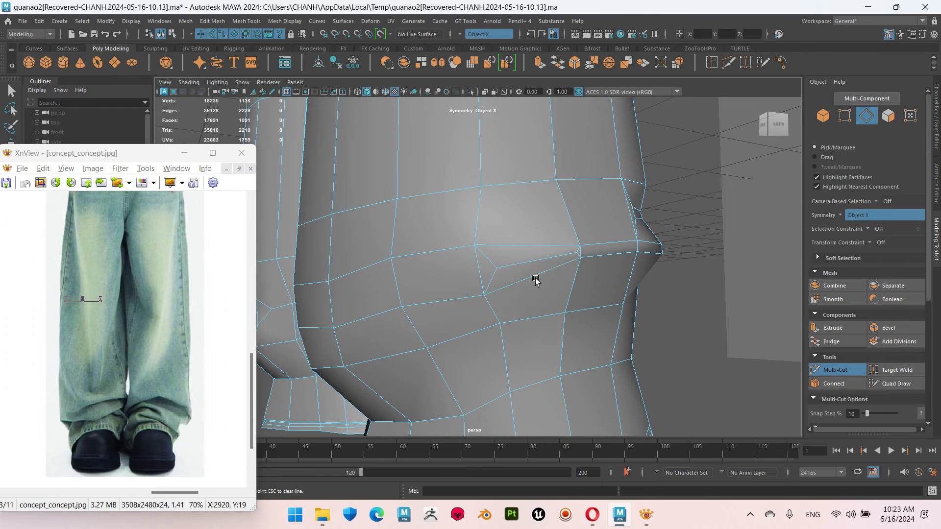
- Delete the new diagonal edge and two more unwanted edges near the crease
key(w)
key(Delete)
click(494, 276)
key(Delete)
click(574, 254)
key(Delete)
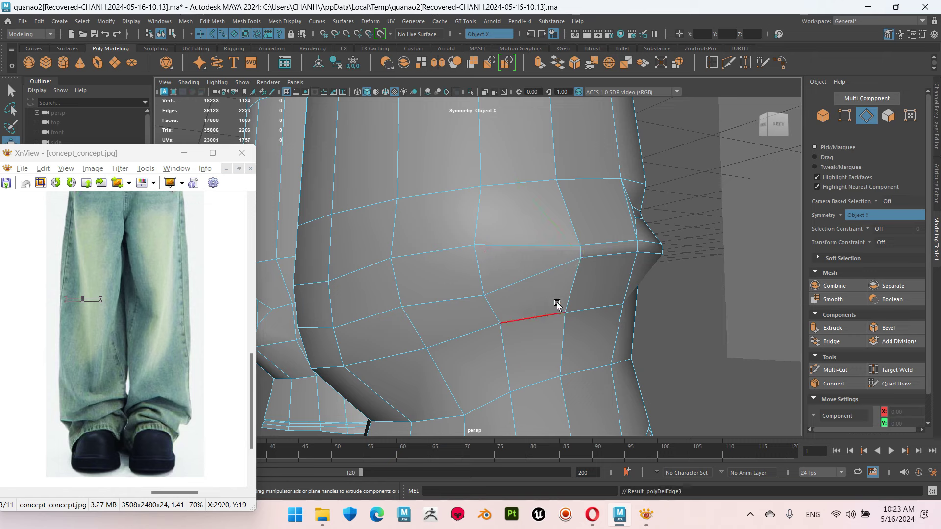
scroll(557, 305, down, 5)
mouse_move(571, 325)
alt+mouse_down()
mouse_move(534, 310)
mouse_move(613, 292)
alt+mouse_up()
scroll(533, 311, up, 5)
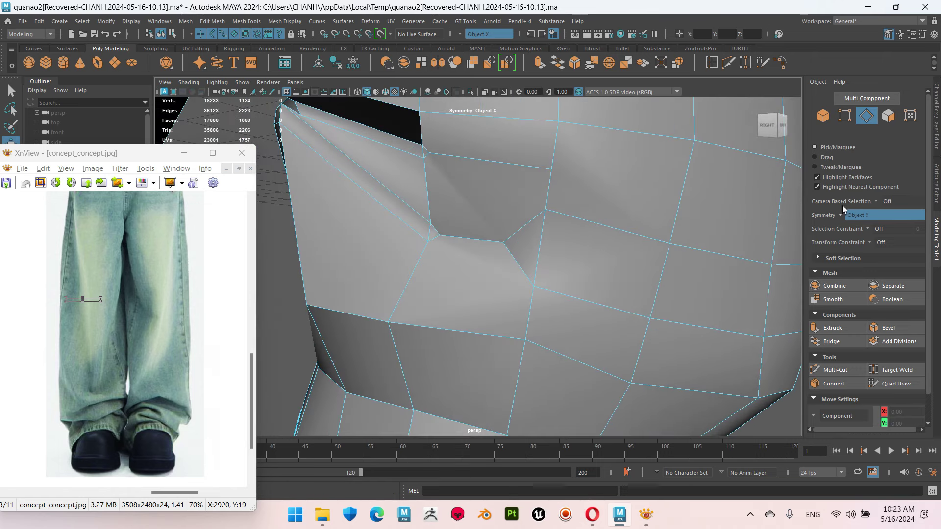
- Cut a new edge between two vertices, then try extruding a crease edge and undo it
click(740, 64)
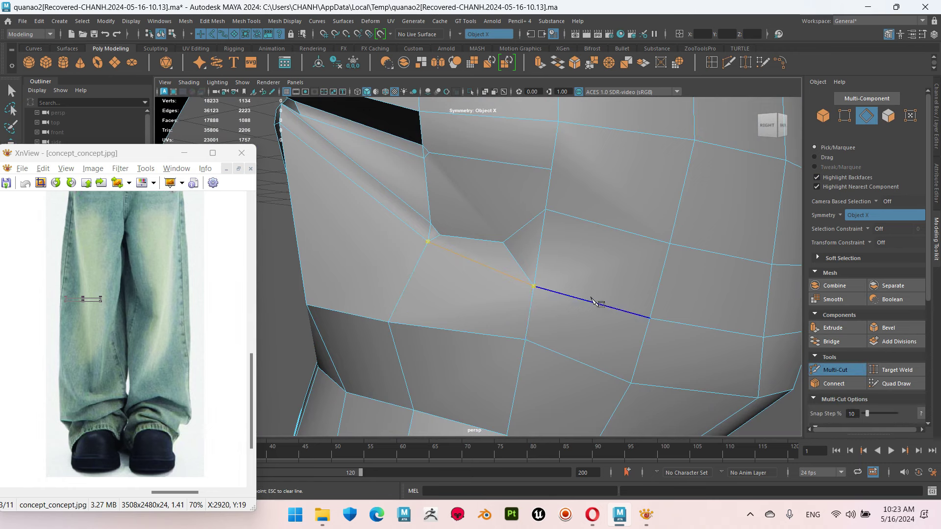
key(Return)
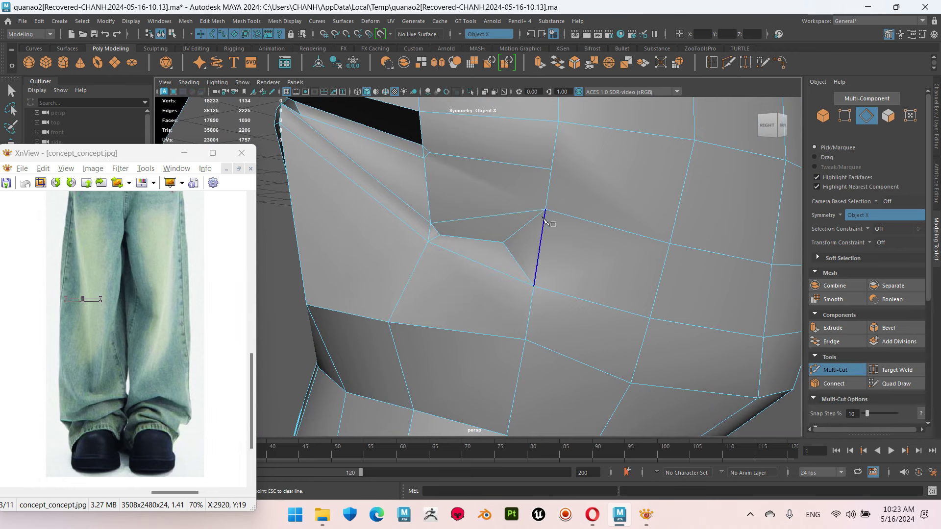
key(w)
click(501, 248)
click(435, 239)
key(ctrl+e)
shift+click(490, 240)
key(ctrl+z)
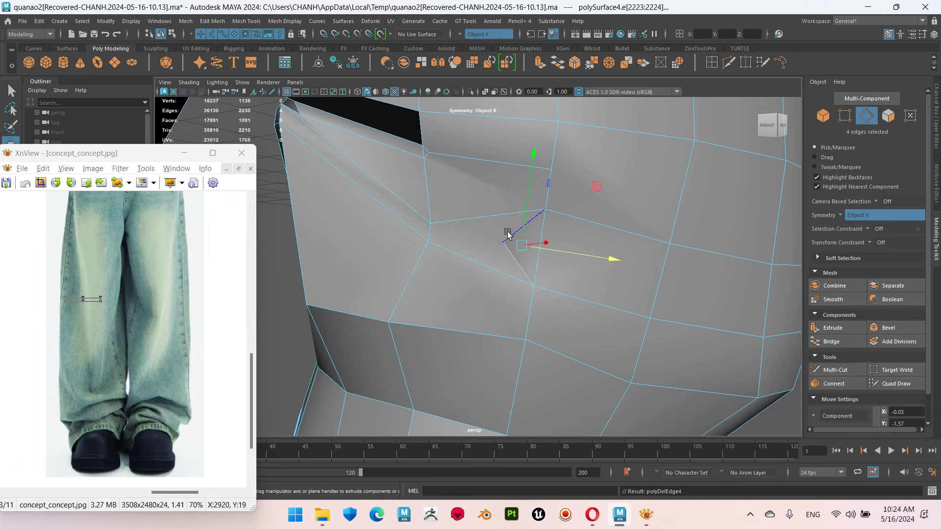
key(ctrl+z)
- Delete the face beside the crease, leaving an open hole
click(520, 264)
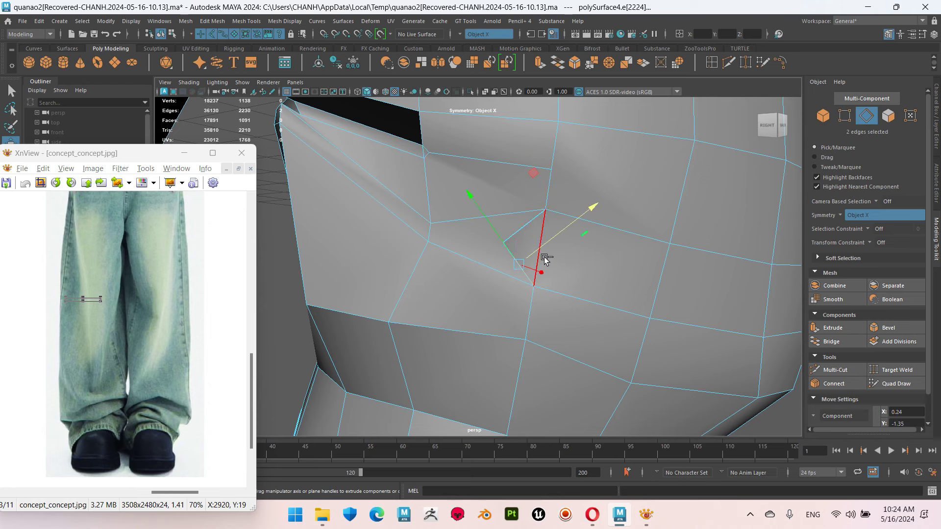
alt+drag(531, 252, 489, 265)
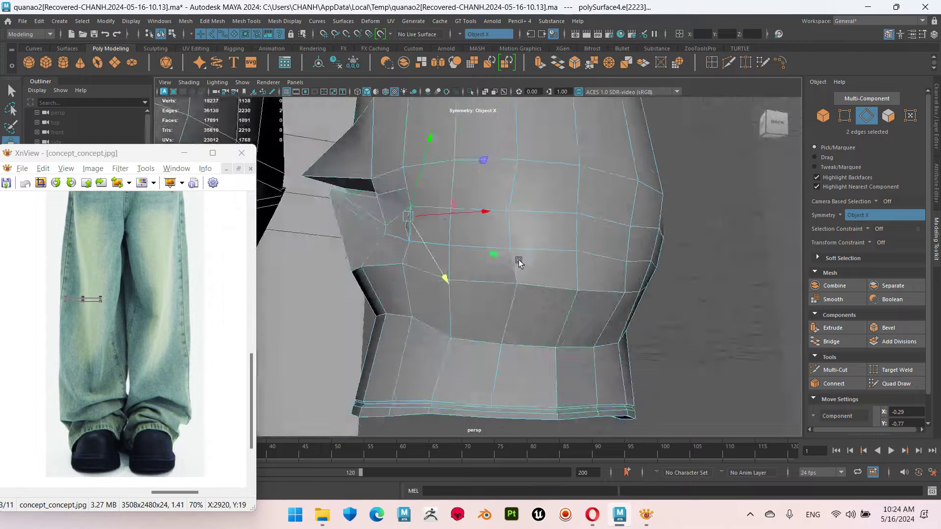
right_click(508, 250)
click(461, 252)
key(Delete)
click(461, 252)
mouse_move(462, 252)
alt+mouse_down()
mouse_move(537, 265)
mouse_move(524, 233)
mouse_move(543, 245)
alt+mouse_up()
- Select the edge loop around the hole and delete it
right_drag(512, 214, 514, 212)
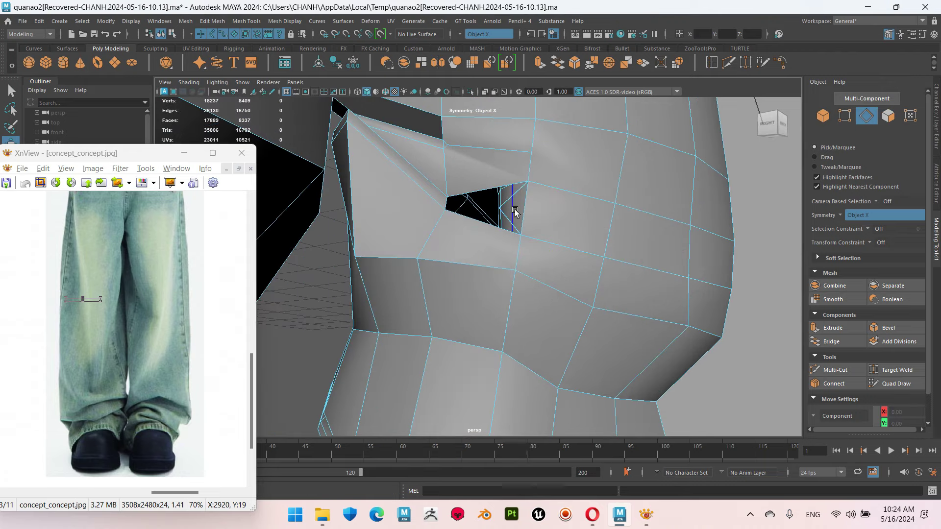
scroll(582, 263, up, 6)
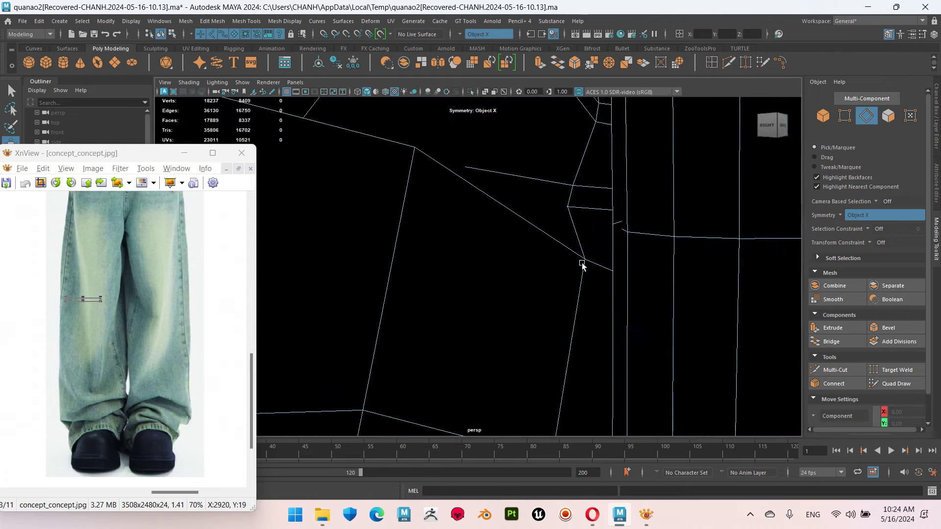
scroll(556, 259, down, 2)
scroll(557, 259, down, 2)
double_click(466, 196)
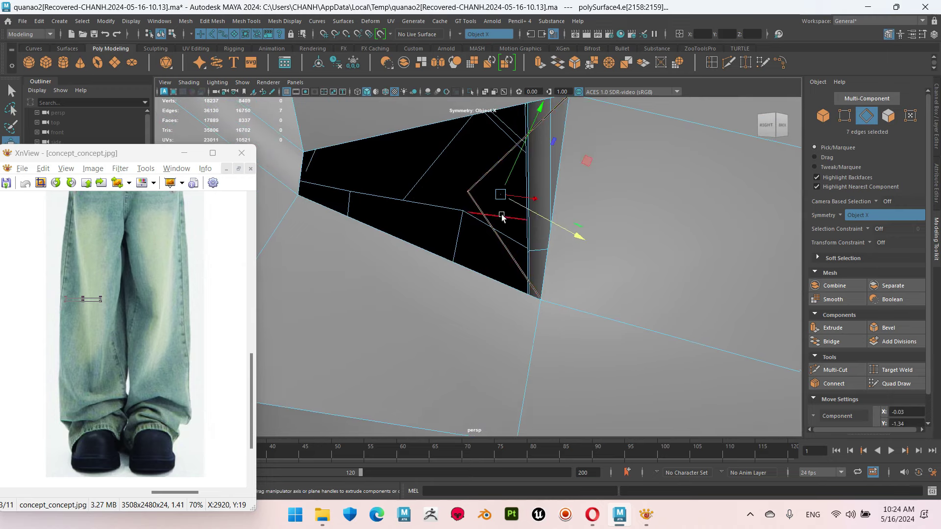
scroll(575, 269, down, 5)
alt+drag(575, 269, 380, 274)
key(Delete)
scroll(586, 275, up, 5)
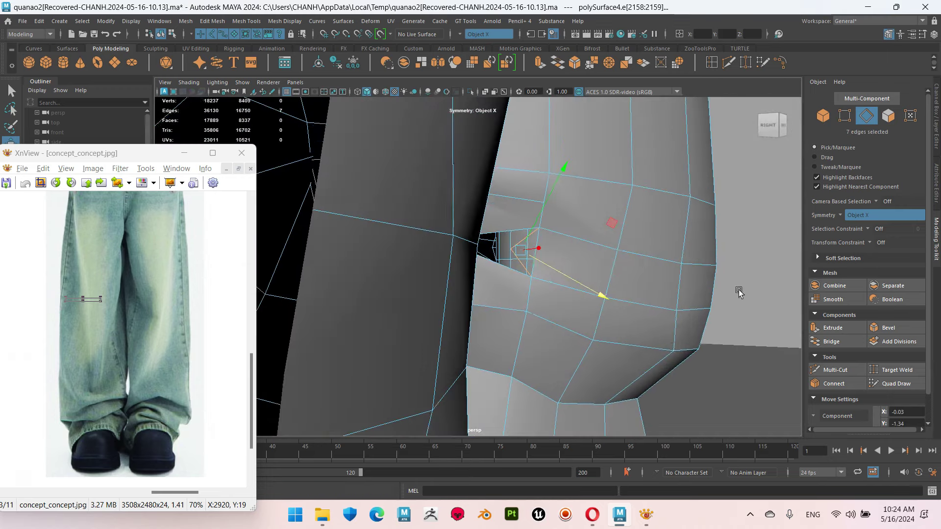
- Pick elements around the hole and try a face extrusion, then undo it
click(559, 259)
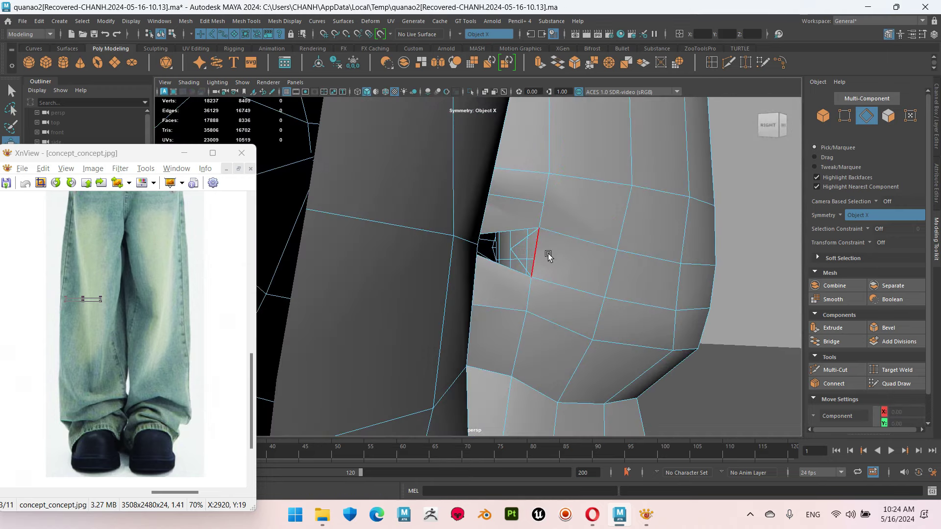
scroll(544, 274, up, 3)
scroll(538, 303, up, 2)
alt+drag(538, 304, 521, 178)
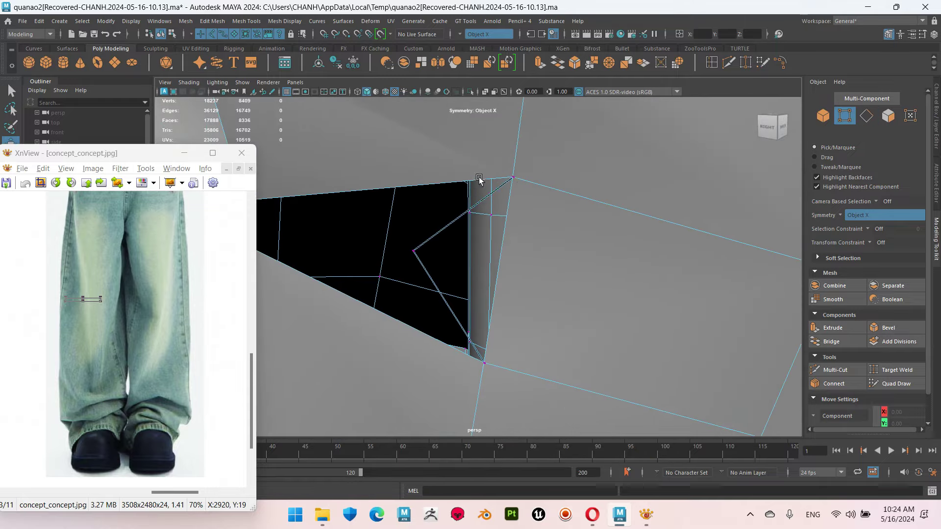
click(537, 171)
click(461, 286)
shift+right_drag(461, 287, 462, 288)
key(ctrl+z)
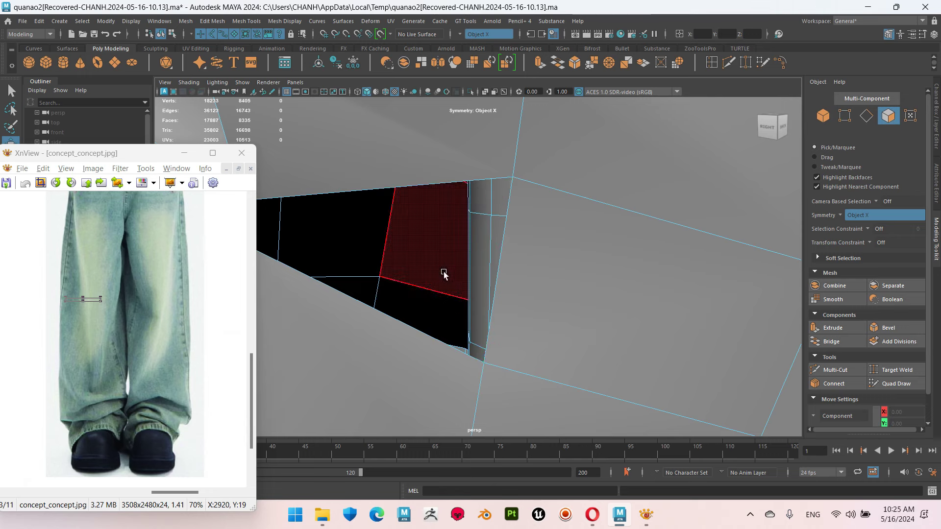
scroll(564, 340, down, 3)
alt+drag(563, 340, 525, 252)
- Bridge the hole's edges with a new face and return to object selection
click(480, 256)
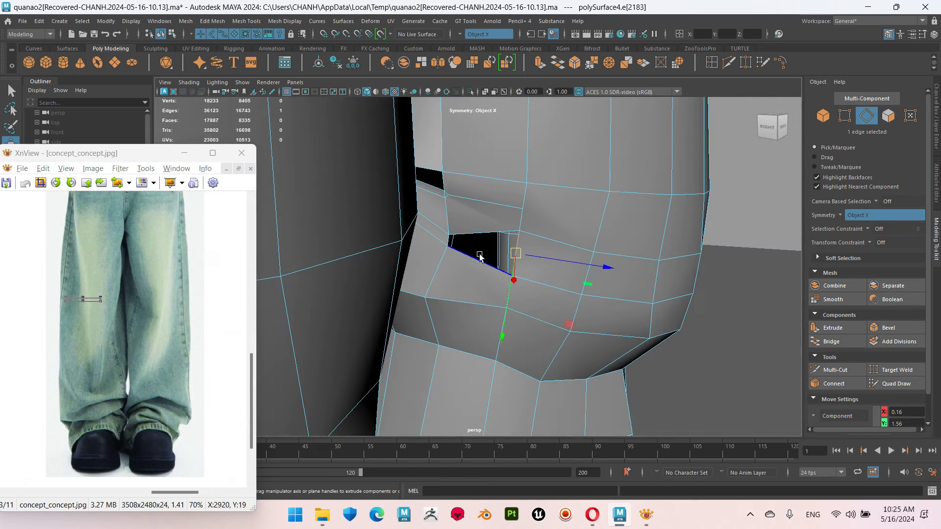
click(554, 68)
alt+drag(510, 274, 549, 271)
right_drag(542, 273, 629, 472)
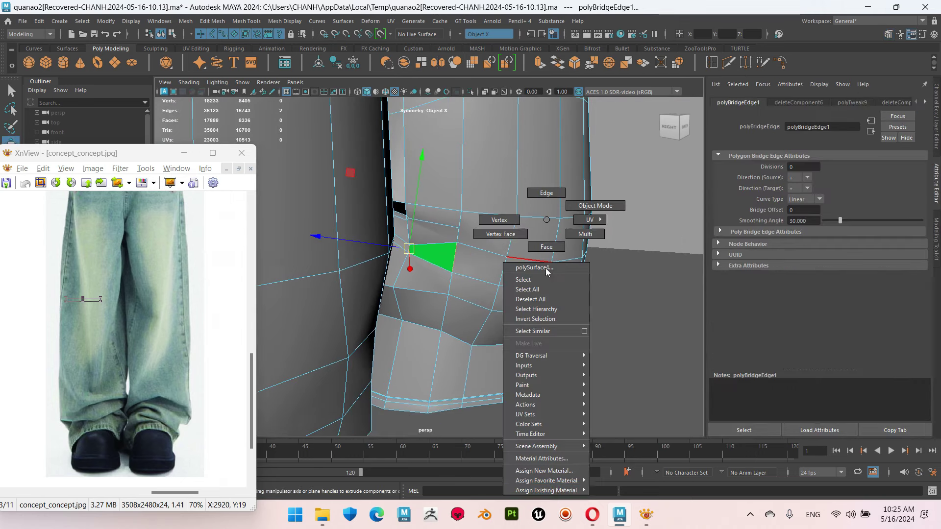
mouse_move(472, 231)
right_down()
mouse_move(495, 211)
mouse_move(625, 478)
right_up()
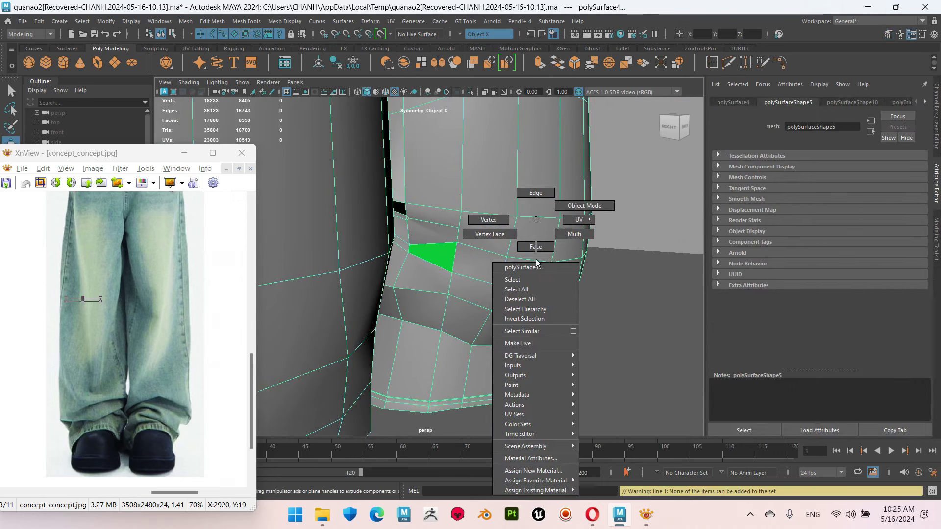
- Delete a stray edge near the crease
mouse_move(564, 343)
alt+mouse_down()
mouse_move(571, 310)
mouse_move(521, 315)
mouse_move(486, 276)
mouse_move(435, 292)
mouse_move(473, 260)
mouse_move(413, 286)
alt+mouse_up()
right_drag(443, 297, 434, 279)
click(434, 280)
alt+drag(399, 297, 360, 321)
key(ctrl+z)
key(ctrl+z)
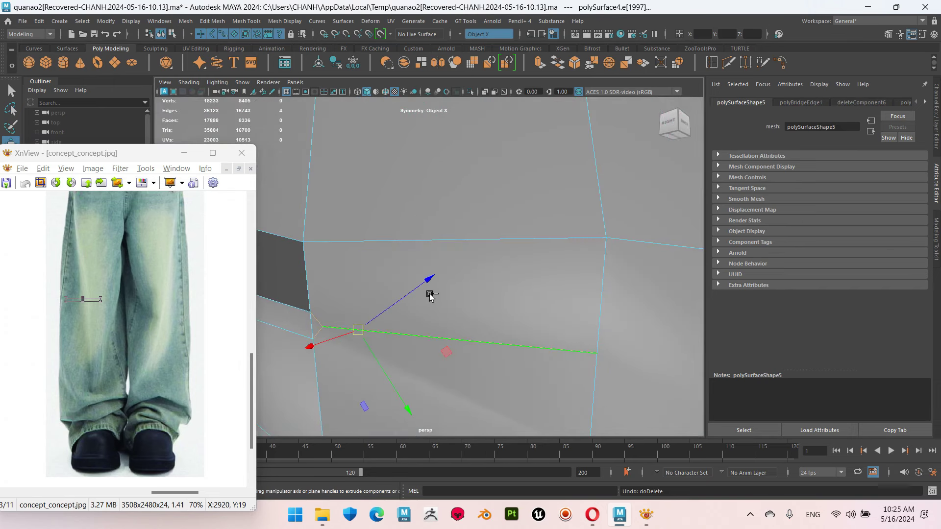
key(ctrl+Delete)
alt+drag(481, 337, 430, 295)
- Draw a four-point Multi-Cut outline across the face by the crease
click(375, 287)
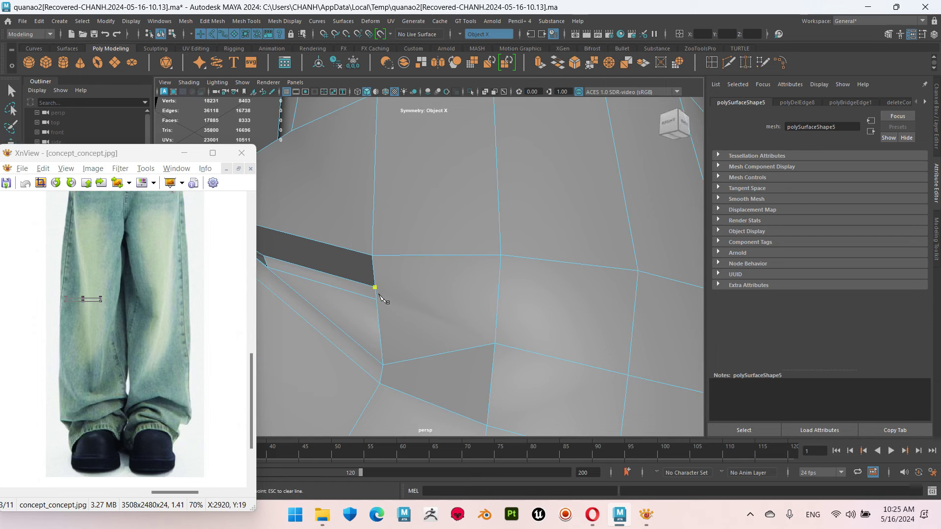
click(458, 286)
click(457, 305)
click(376, 300)
key(Return)
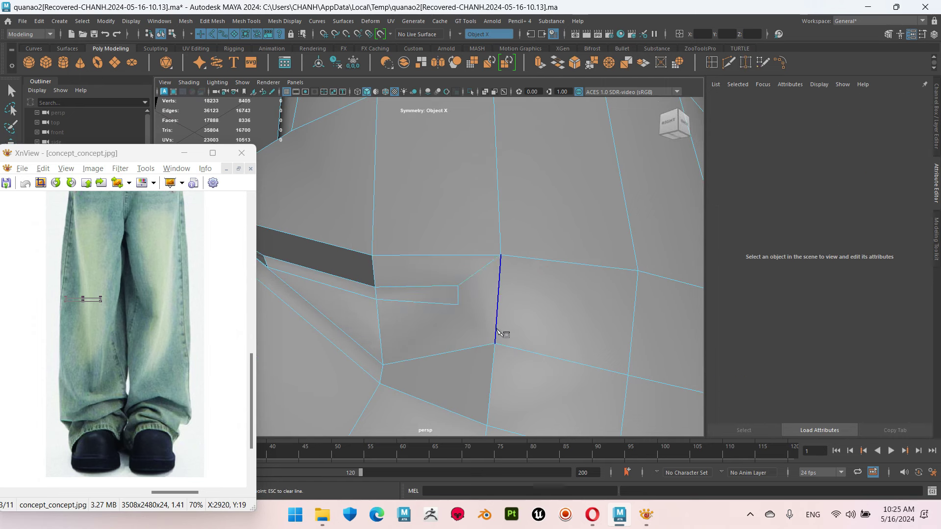
- Preview the mesh smoothed and view both legs from the front
key(3)
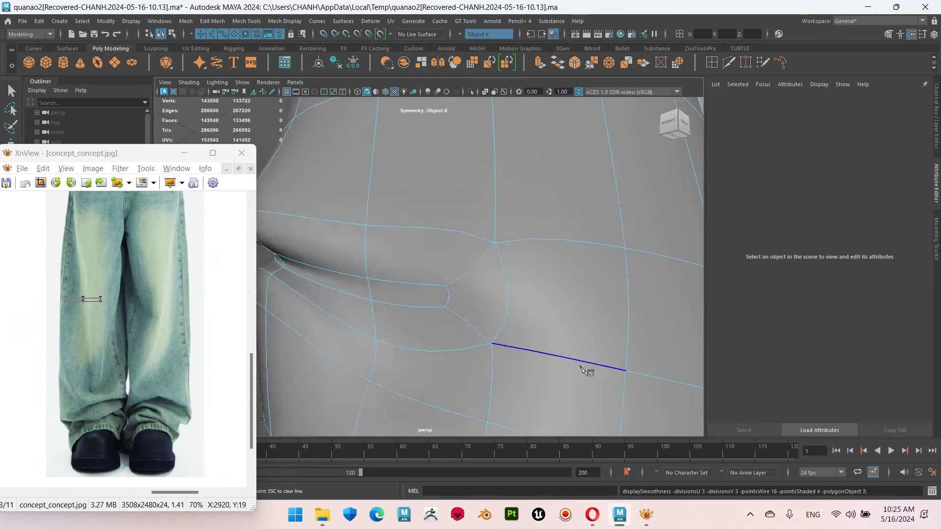
scroll(584, 370, down, 10)
alt+drag(441, 245, 363, 235)
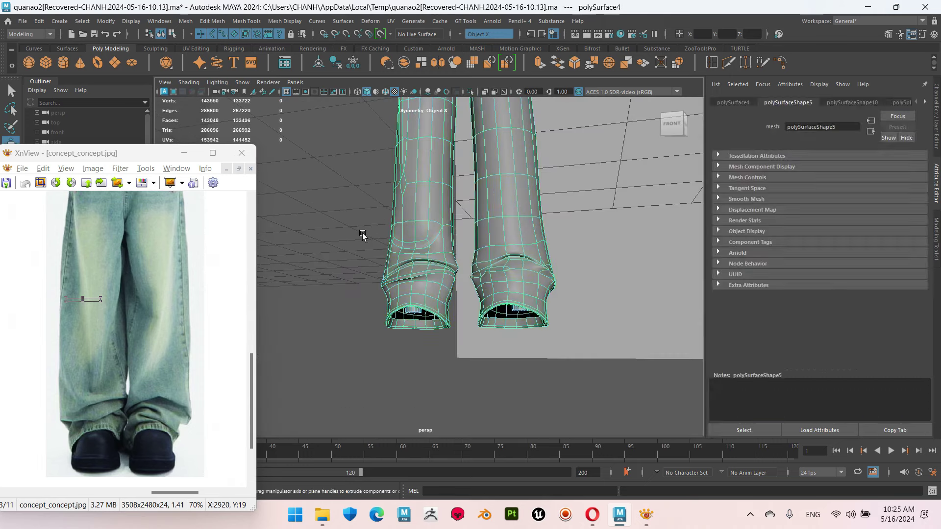
- Show the wireframe over the shaded mesh and orbit to the left side of the leg
click(363, 235)
scroll(363, 235, up, 5)
mouse_move(481, 340)
alt+mouse_down()
mouse_move(480, 298)
mouse_move(512, 248)
alt+mouse_up()
scroll(512, 248, up, 3)
click(464, 288)
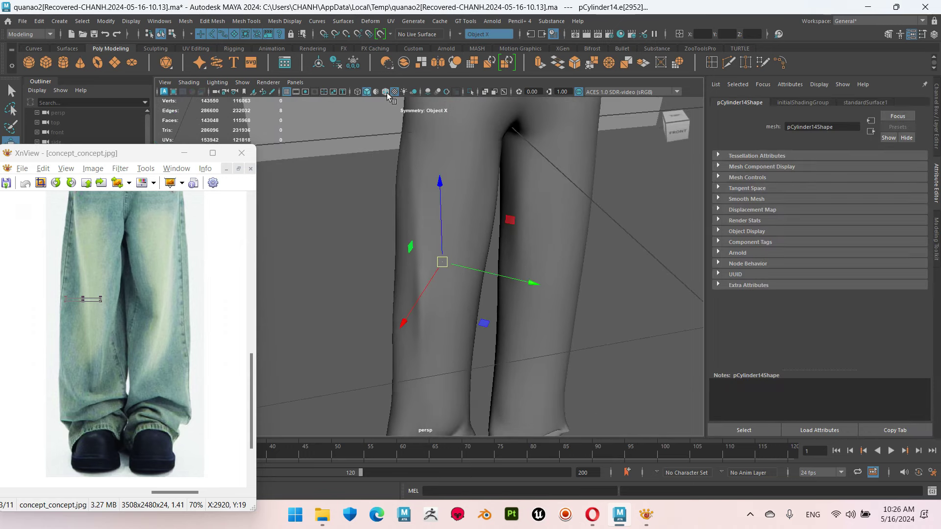
click(386, 93)
scroll(441, 260, up, 3)
mouse_move(490, 294)
alt+mouse_down()
mouse_move(541, 290)
mouse_move(444, 270)
alt+mouse_up()
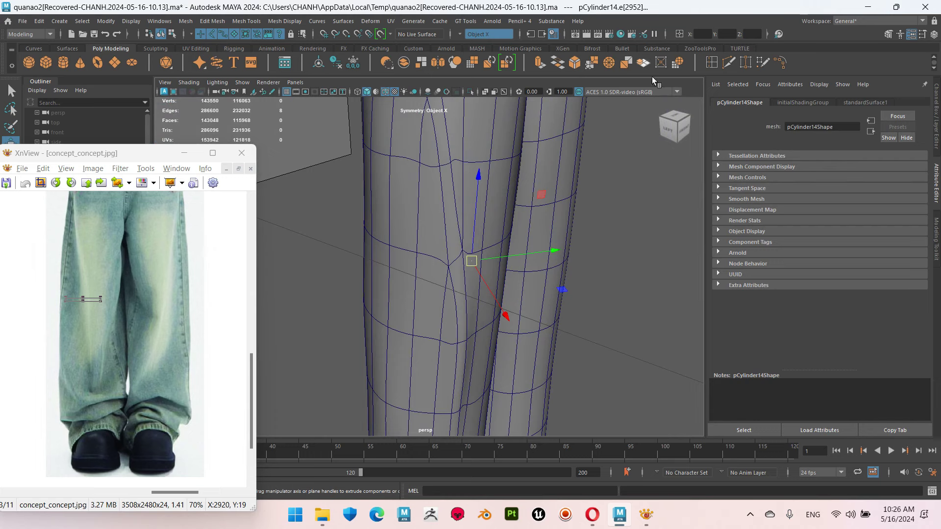
alt+drag(539, 269, 485, 300)
- Turn off the smooth preview and cut a new edge into the leg
key(1)
right_drag(483, 233, 483, 206)
click(481, 294)
shift+right_drag(490, 274, 520, 292)
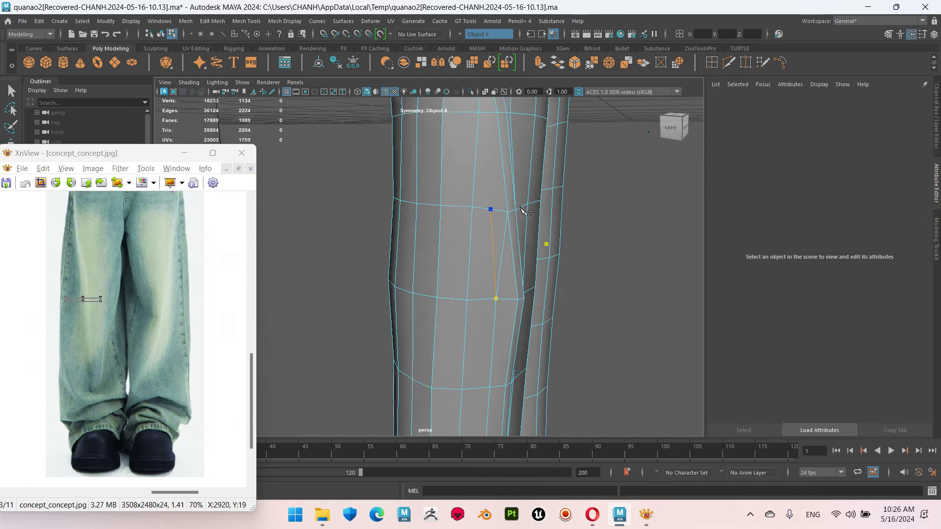
alt+drag(496, 203, 474, 335)
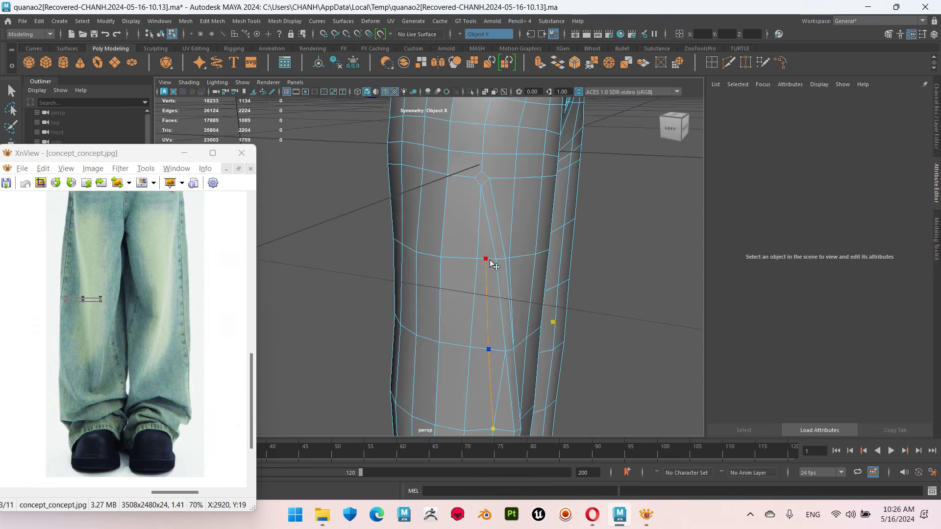
key(Return)
- Delete an unwanted edge and slide a cuff vertex slightly sideways
mouse_move(494, 265)
alt+mouse_down()
mouse_move(456, 324)
mouse_move(511, 321)
mouse_move(449, 334)
alt+mouse_up()
click(456, 324)
key(Delete)
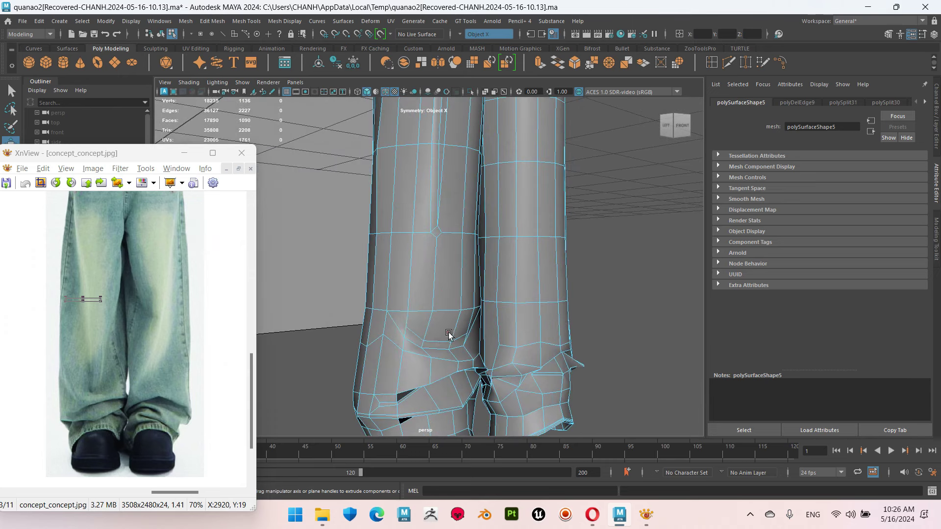
mouse_move(424, 304)
alt+mouse_down()
mouse_move(395, 353)
mouse_move(420, 337)
mouse_move(389, 272)
mouse_move(380, 225)
alt+mouse_up()
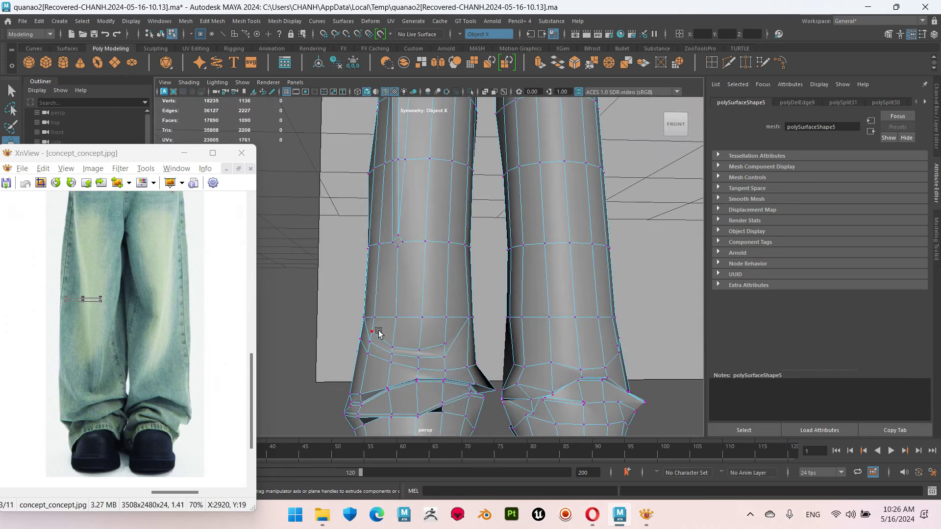
drag(418, 323, 418, 324)
alt+drag(419, 278, 436, 225)
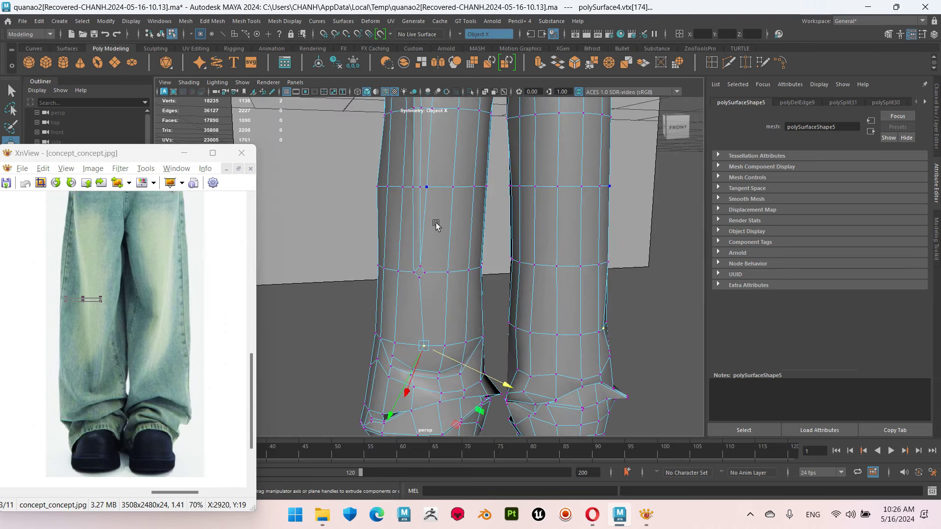
scroll(428, 236, down, 6)
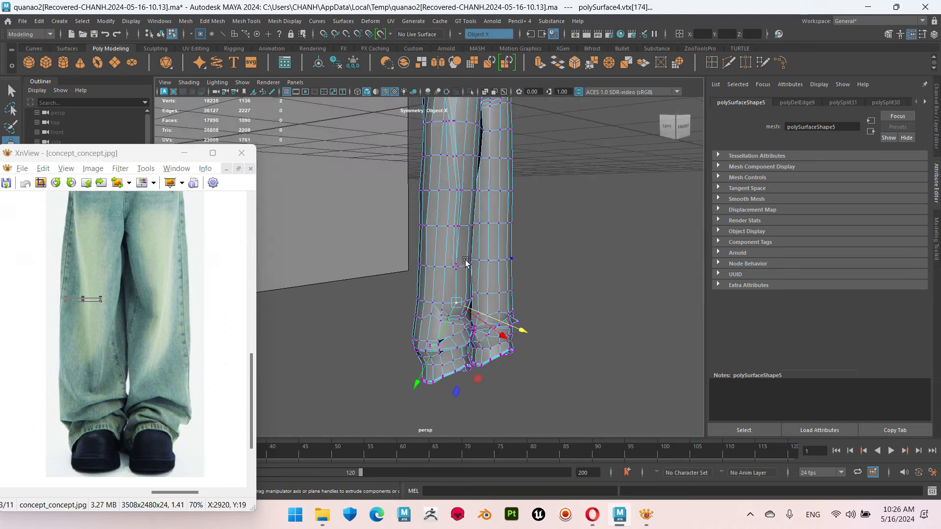
- Return the pants to object mode and preview them smoothed
right_drag(588, 223, 633, 209)
click(466, 340)
key(3)
click(554, 340)
scroll(554, 339, up, 3)
scroll(536, 415, up, 3)
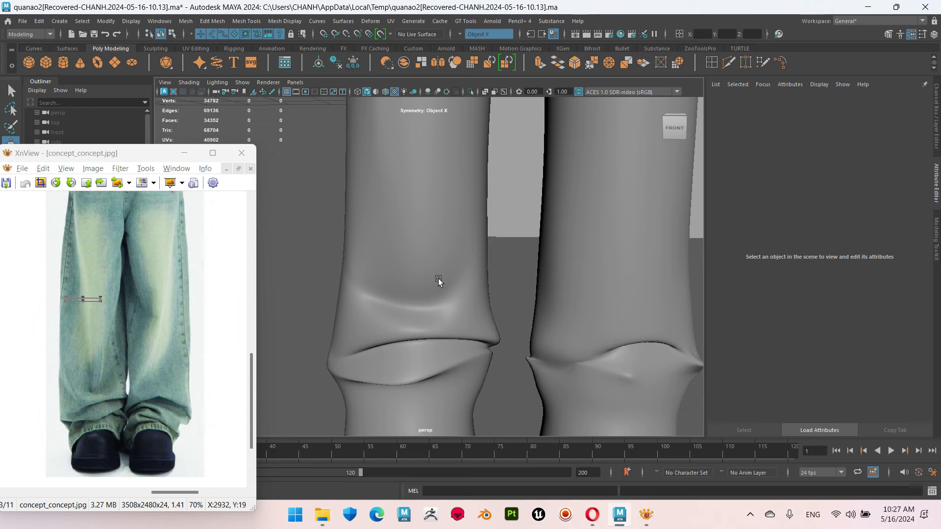
- Toggle the pants between vertex and object mode and orbit to the left leg crease
click(374, 275)
right_drag(364, 219, 364, 273)
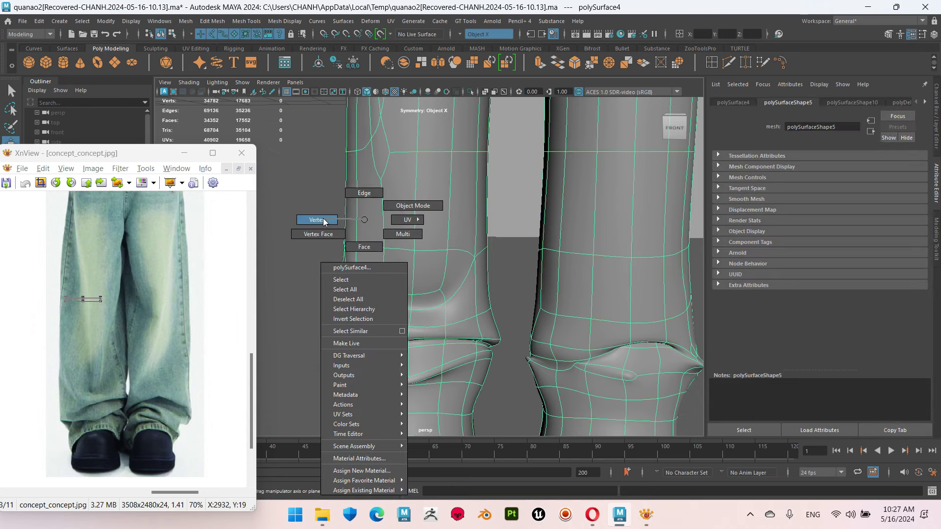
click(324, 222)
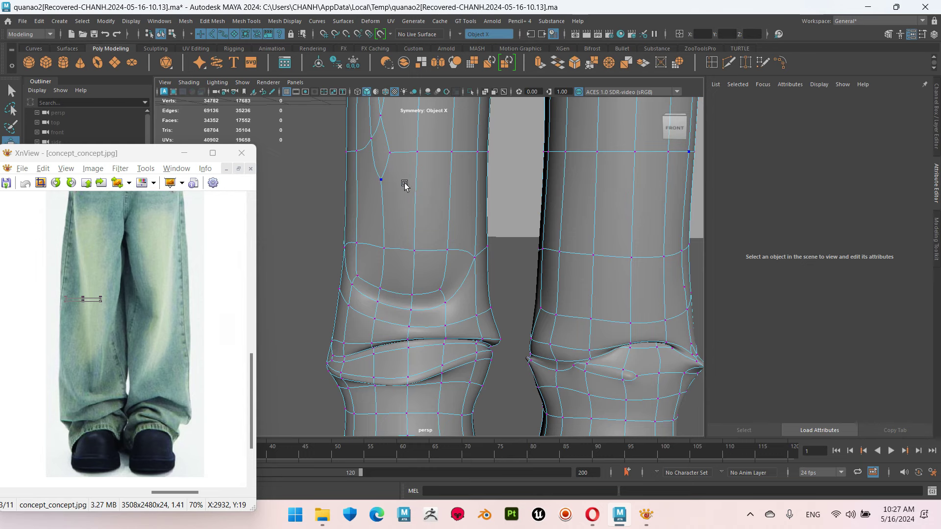
alt+middle_drag(405, 184, 429, 259)
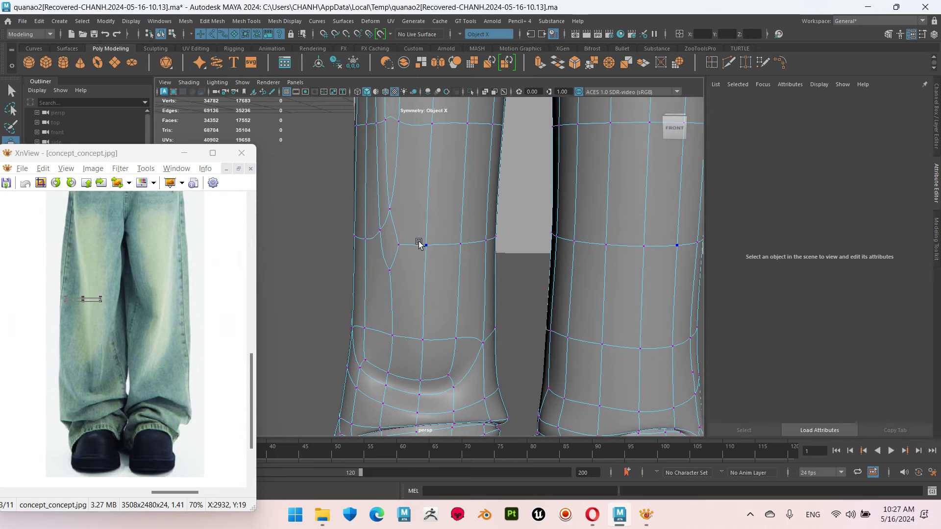
right_drag(419, 244, 473, 200)
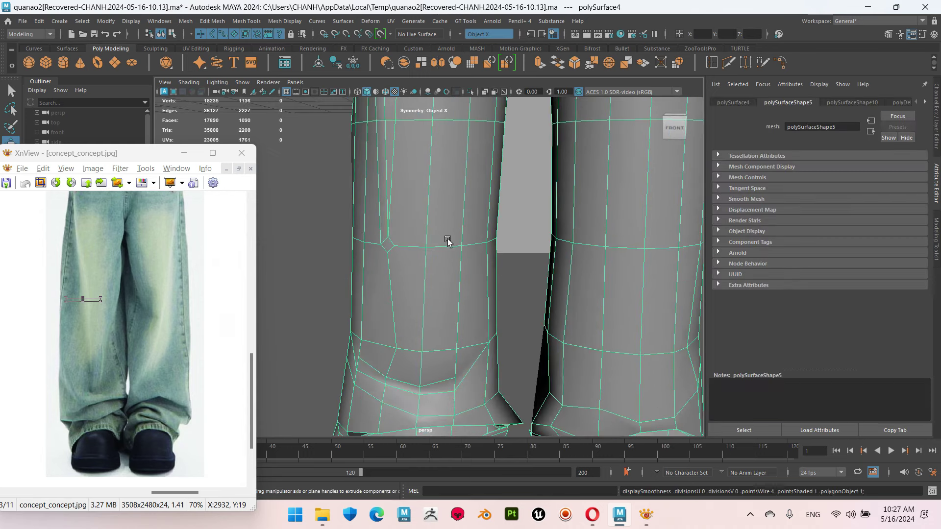
scroll(414, 279, up, 2)
scroll(490, 299, up, 3)
mouse_move(491, 299)
alt+mouse_down()
mouse_move(466, 279)
mouse_move(488, 276)
mouse_move(480, 282)
mouse_move(435, 249)
alt+mouse_up()
- Collapse two vertical edges above the left cuff
right_drag(451, 219, 455, 192)
click(437, 271)
click(661, 62)
click(456, 267)
- Start a Multi-Cut across the front of the left leg
click(660, 62)
click(487, 315)
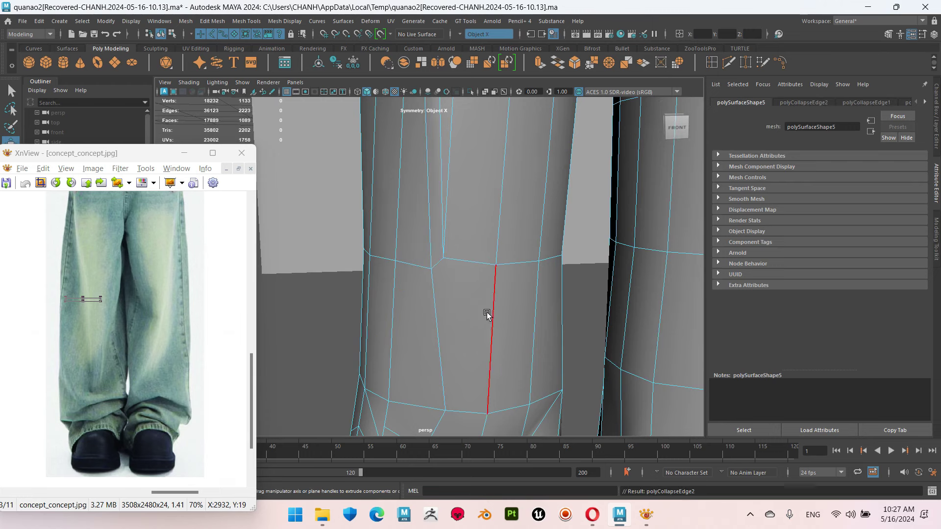
alt+drag(488, 314, 490, 307)
mouse_move(476, 384)
alt+mouse_down()
mouse_move(470, 363)
mouse_move(520, 356)
mouse_move(529, 346)
alt+mouse_up()
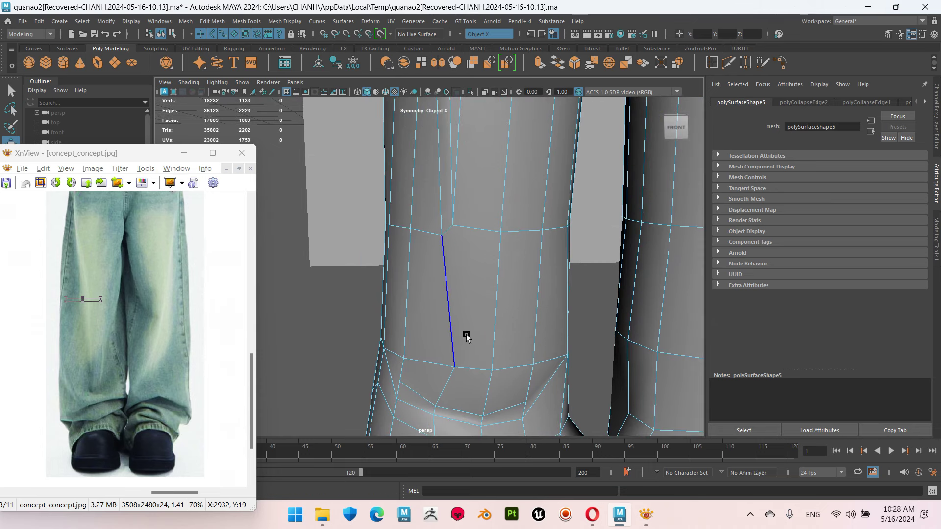
mouse_move(527, 328)
alt+mouse_down()
mouse_move(479, 346)
mouse_move(504, 253)
alt+mouse_up()
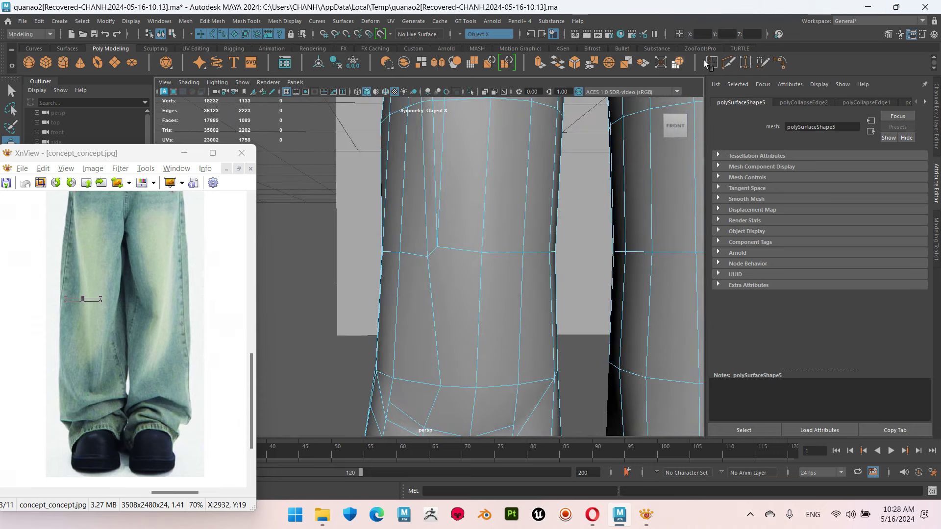
mouse_move(491, 411)
alt+middle_down()
mouse_move(500, 245)
mouse_move(489, 266)
alt+middle_up()
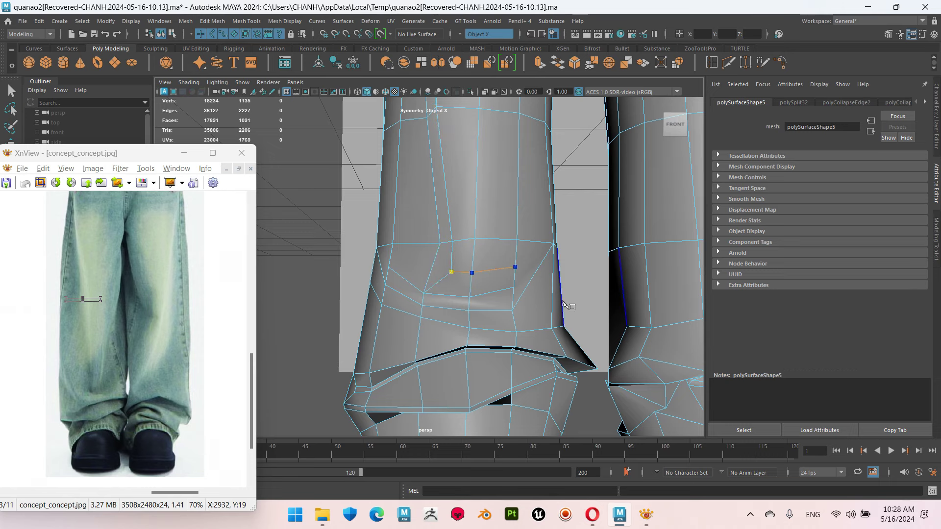
- Commit the cut above the left cuff and slide a vertical crease edge sideways along the leg
key(Return)
mouse_move(564, 305)
alt+mouse_down()
mouse_move(475, 340)
mouse_move(595, 280)
alt+mouse_up()
right_drag(567, 223, 564, 218)
click(513, 221)
drag(550, 285, 393, 304)
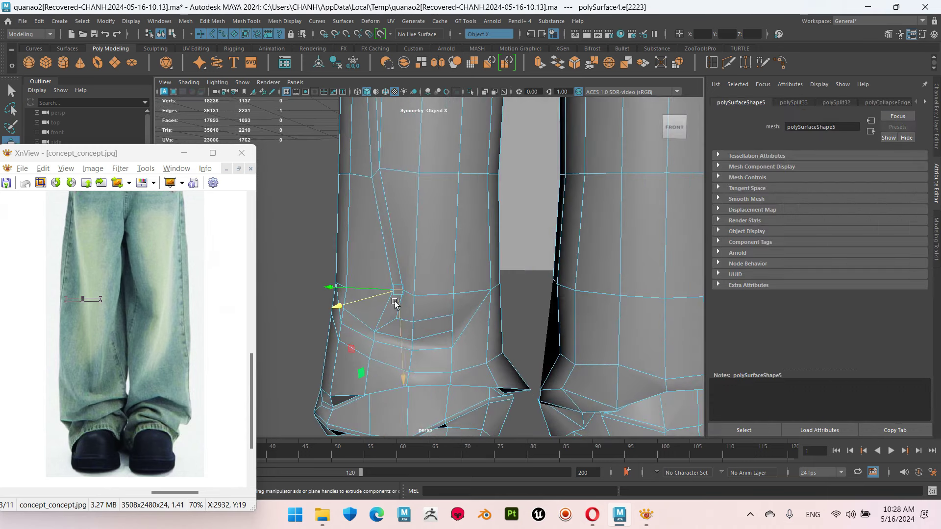
- Select the crease-corner vertices on the left leg from a front angle
click(376, 174)
mouse_move(375, 177)
alt+mouse_down()
mouse_move(420, 355)
mouse_move(431, 320)
alt+mouse_up()
right_drag(406, 278, 383, 294)
click(383, 294)
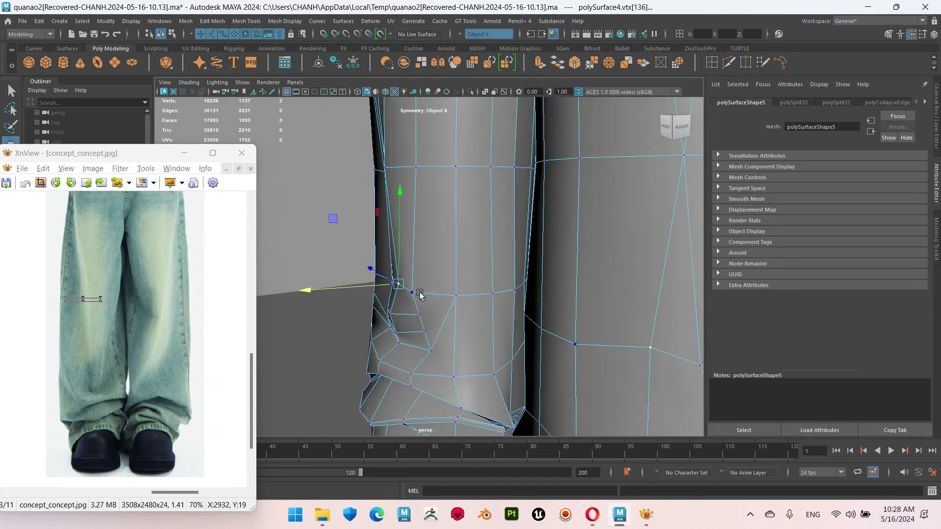
mouse_move(381, 290)
alt+mouse_down()
mouse_move(435, 349)
mouse_move(478, 274)
mouse_move(474, 300)
alt+mouse_up()
click(478, 272)
shift+click(468, 296)
- Zoom in and pull the lower crease vertex downward
mouse_move(546, 336)
alt+mouse_down()
mouse_move(472, 309)
mouse_move(496, 325)
alt+mouse_up()
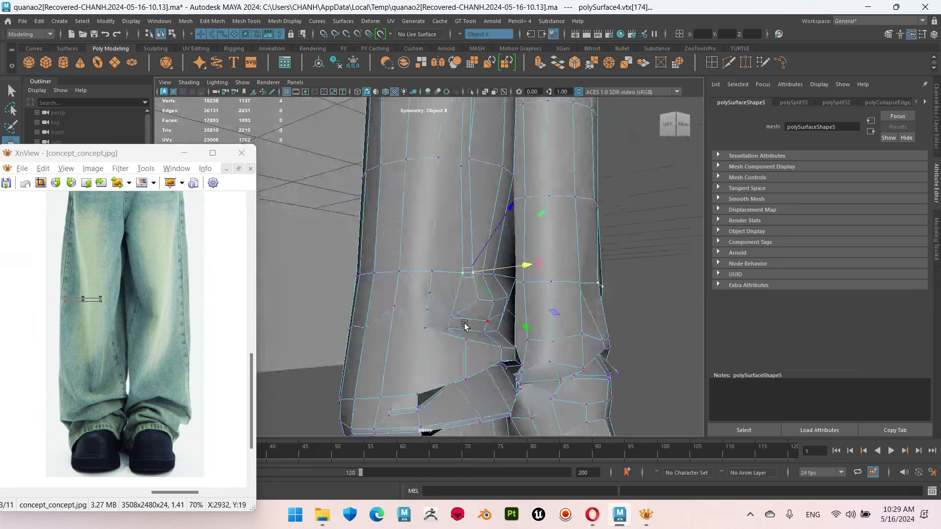
alt+right_drag(496, 325, 660, 347)
click(521, 325)
click(512, 323)
click(515, 354)
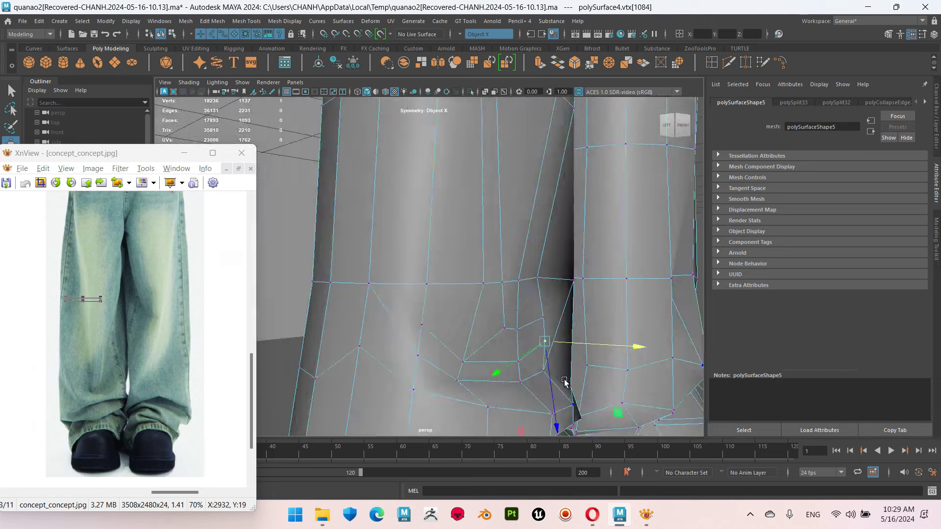
alt+drag(530, 336, 458, 342)
- Turn on smooth preview and reselect the pants mesh in object mode
key(3)
right_drag(447, 225, 490, 203)
mouse_move(490, 220)
alt+mouse_down()
mouse_move(341, 341)
mouse_move(491, 294)
alt+mouse_up()
scroll(483, 290, down, 2)
click(499, 317)
- Inspect a side edge of the leg, then reselect the pants and view them from the front
right_drag(610, 236, 610, 215)
click(480, 314)
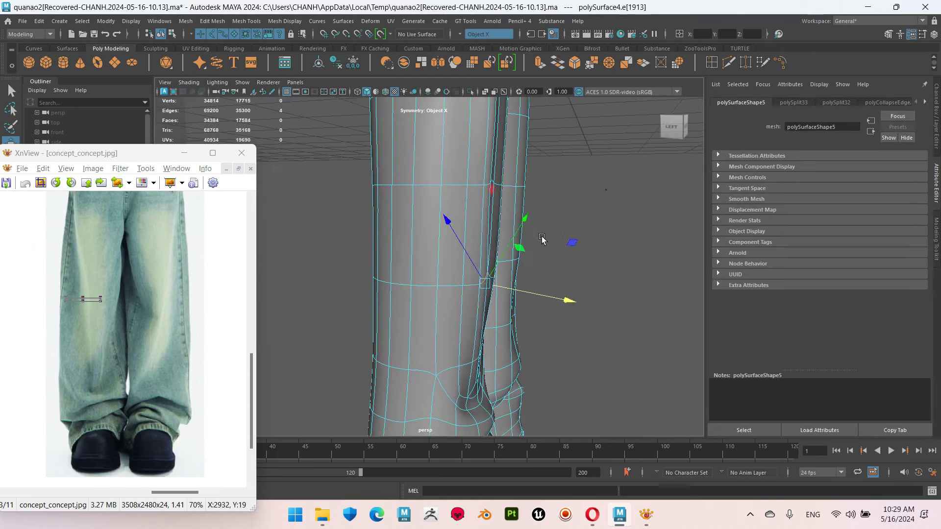
alt+drag(540, 294, 497, 256)
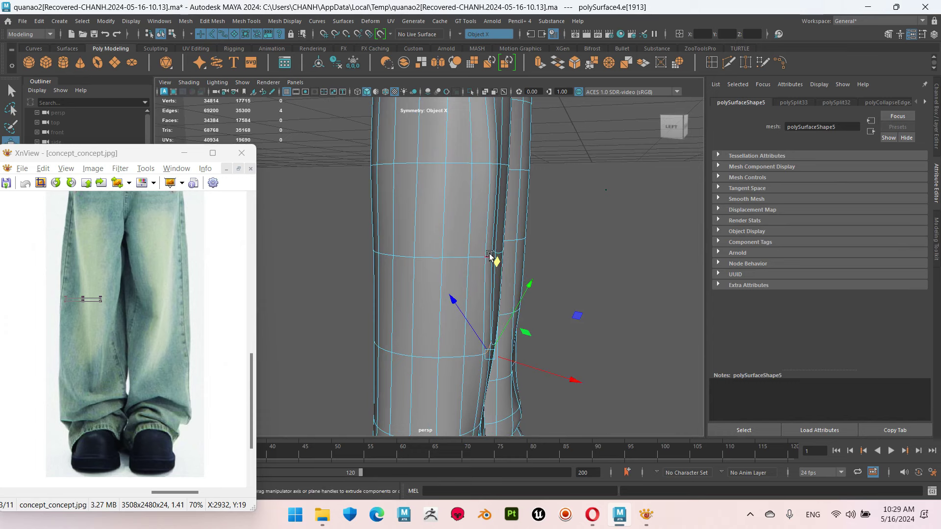
alt+drag(567, 267, 563, 275)
click(563, 275)
click(494, 266)
alt+drag(429, 309, 588, 269)
- Reselect the pants in object mode and orbit out around the smoothed legs
right_drag(588, 270, 516, 320)
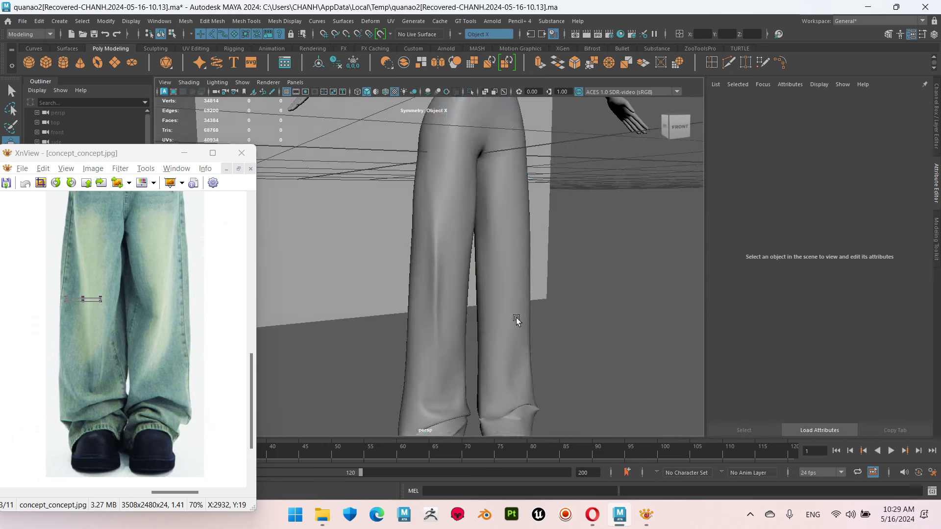
scroll(556, 368, up, 5)
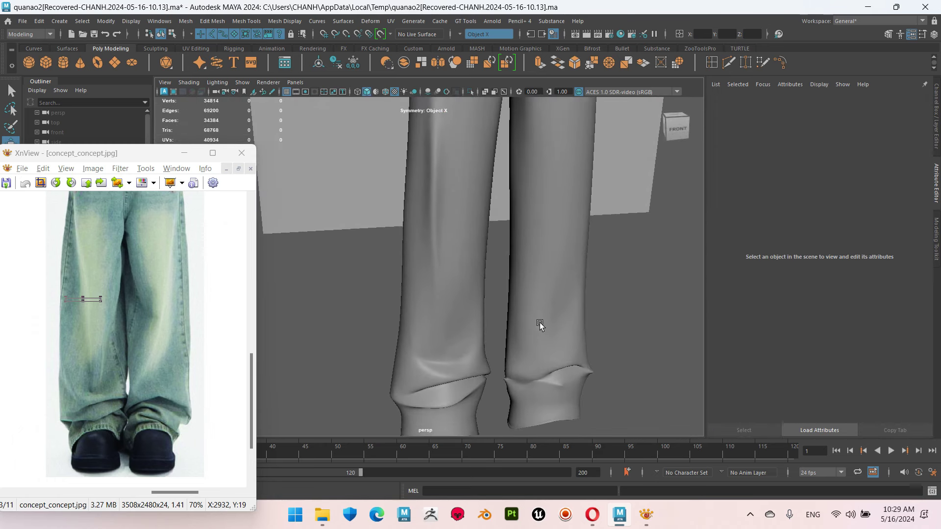
click(539, 325)
mouse_move(442, 288)
alt+mouse_down()
mouse_move(483, 273)
mouse_move(462, 278)
alt+mouse_up()
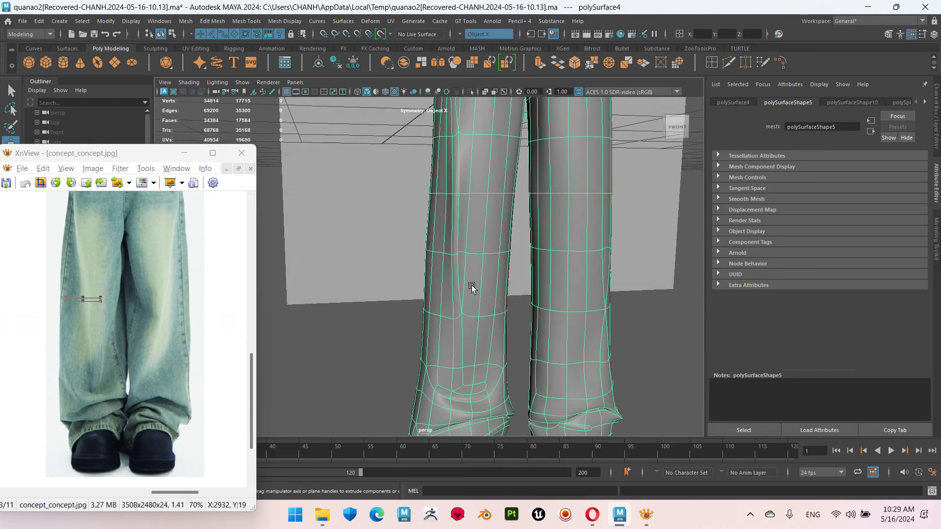
scroll(510, 339, down, 3)
mouse_move(500, 236)
alt+mouse_down()
mouse_move(510, 265)
mouse_move(471, 313)
mouse_move(448, 248)
mouse_move(460, 362)
mouse_move(429, 367)
mouse_move(429, 345)
alt+mouse_up()
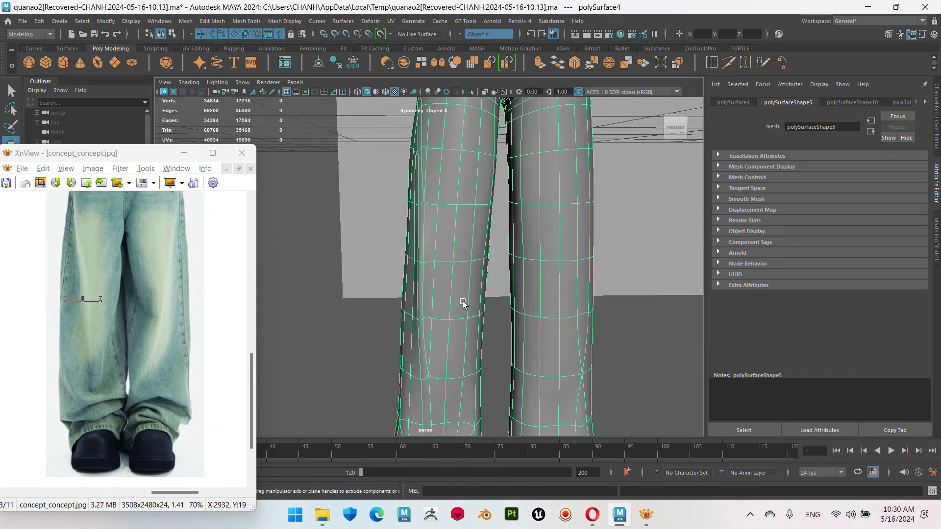
- Inspect the crotch and cuffs, then reselect the pants and enter edge mode on the thigh
mouse_move(425, 302)
alt+mouse_down()
mouse_move(463, 304)
mouse_move(442, 191)
alt+mouse_up()
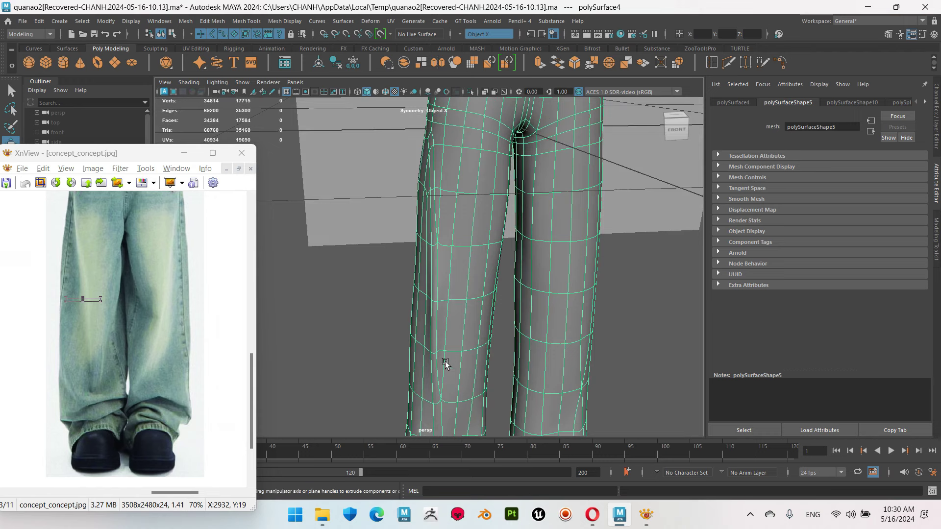
alt+drag(478, 377, 441, 353)
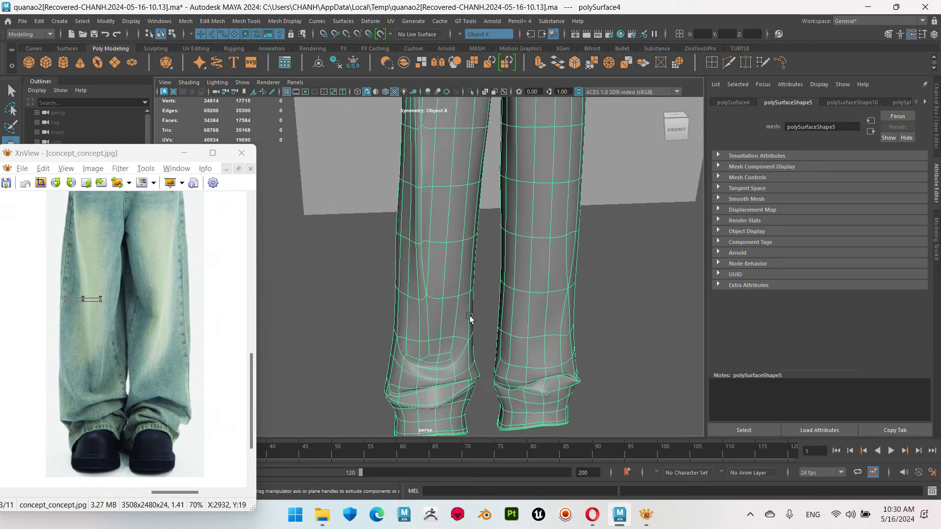
scroll(448, 290, down, 3)
mouse_move(448, 289)
alt+mouse_down()
mouse_move(427, 332)
mouse_move(557, 279)
mouse_move(393, 314)
mouse_move(397, 193)
alt+mouse_up()
click(557, 279)
click(393, 314)
right_drag(391, 196, 416, 157)
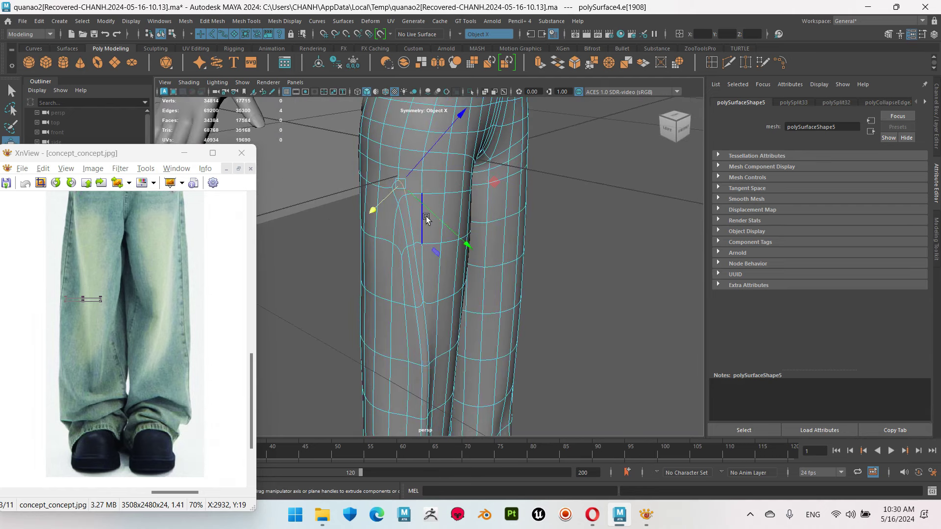
- Collapse two edges on the left thigh and zoom out
click(641, 62)
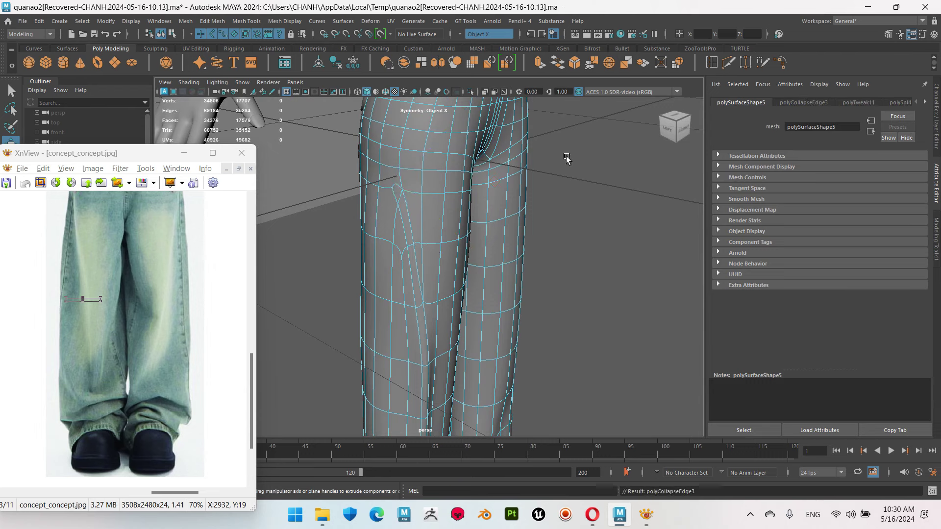
click(662, 65)
alt+drag(402, 255, 392, 172)
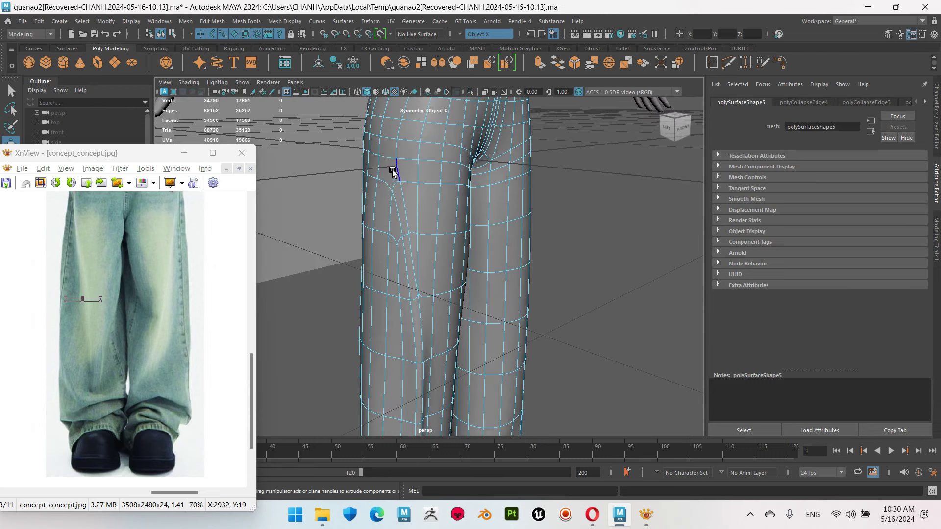
scroll(393, 235, down, 3)
scroll(491, 235, down, 2)
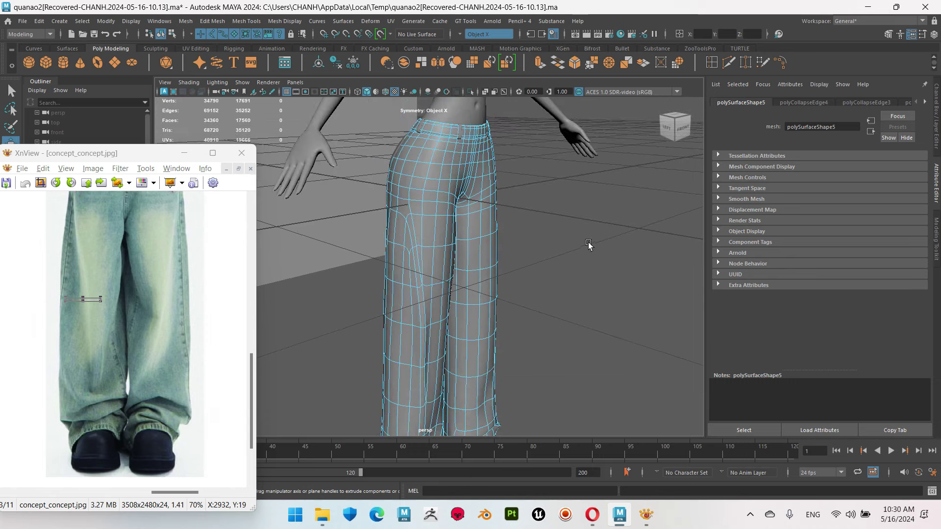
- Review the reselected pants from the front and a left-front angle
click(597, 213)
alt+drag(616, 205, 442, 332)
scroll(442, 332, up, 3)
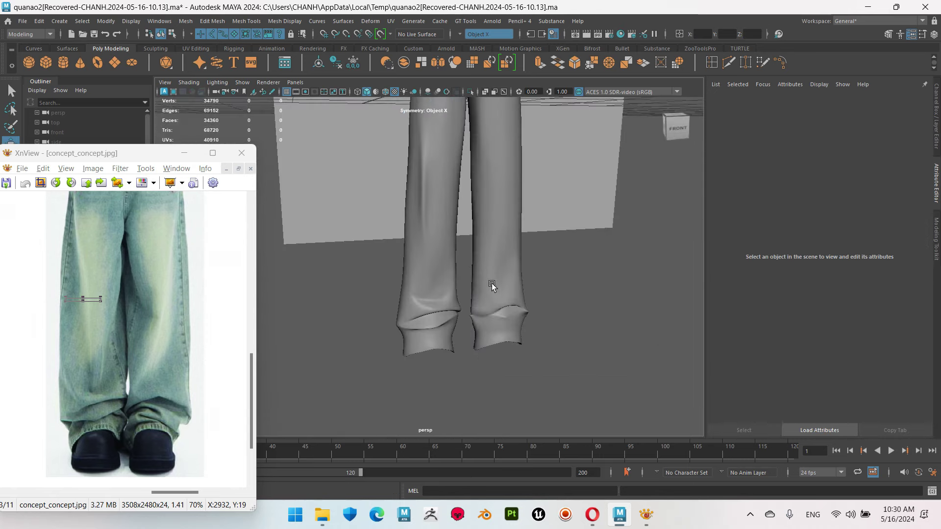
scroll(464, 302, down, 2)
click(457, 277)
alt+drag(457, 277, 562, 286)
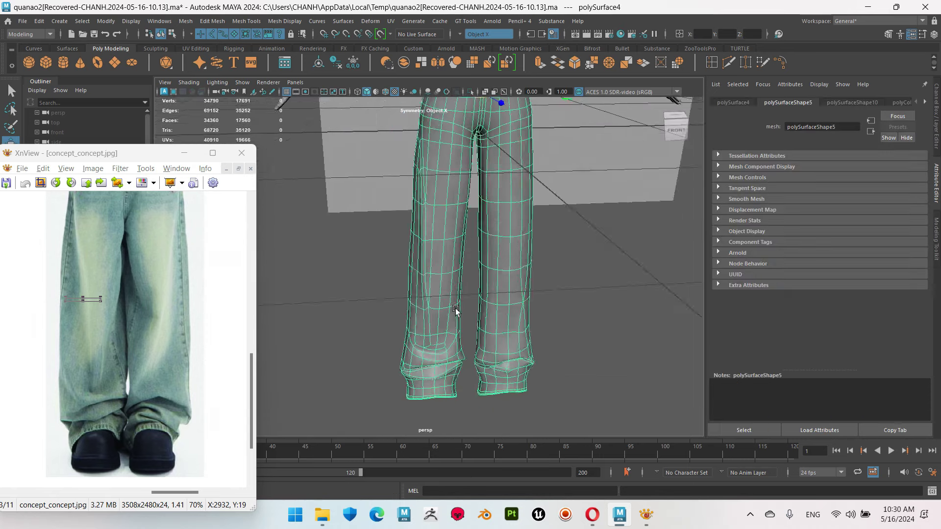